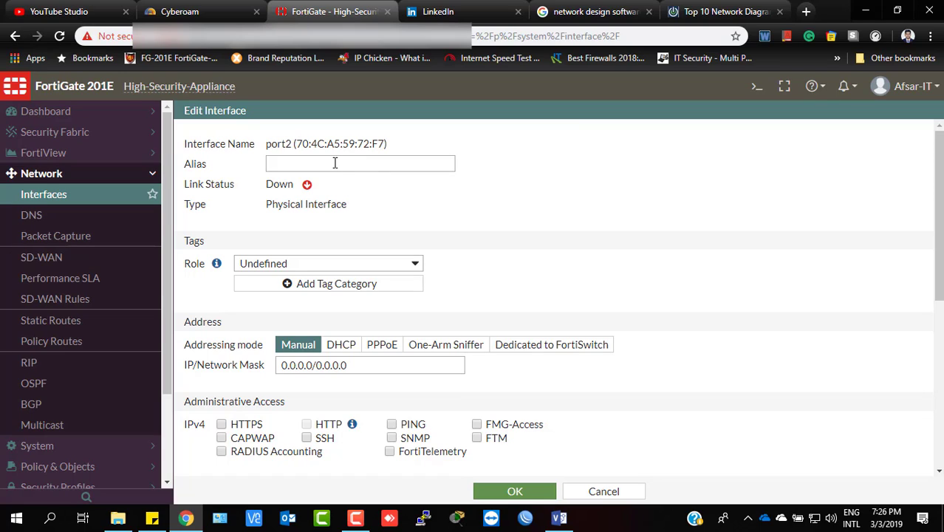
Step: Give the port2 interface the alias LAN and assign it the LAN role
left_click(334, 163)
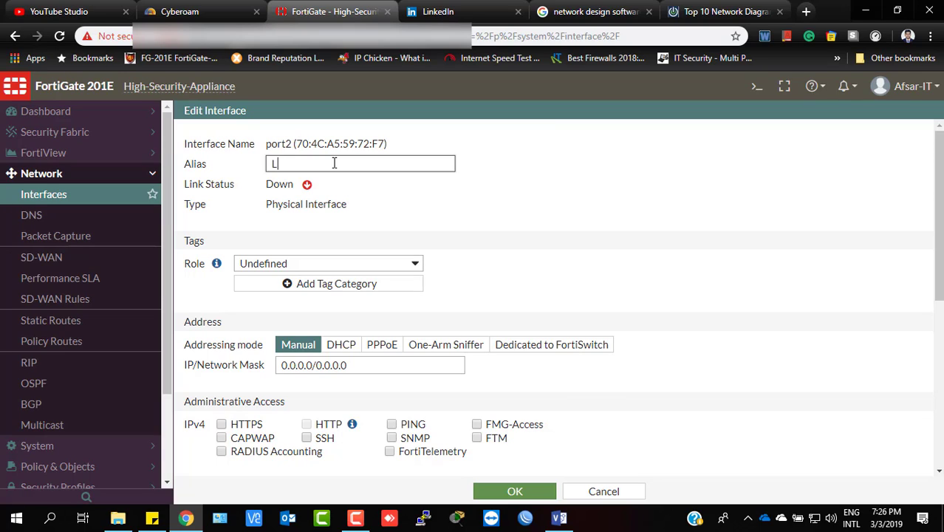
type("LAN")
left_click(406, 265)
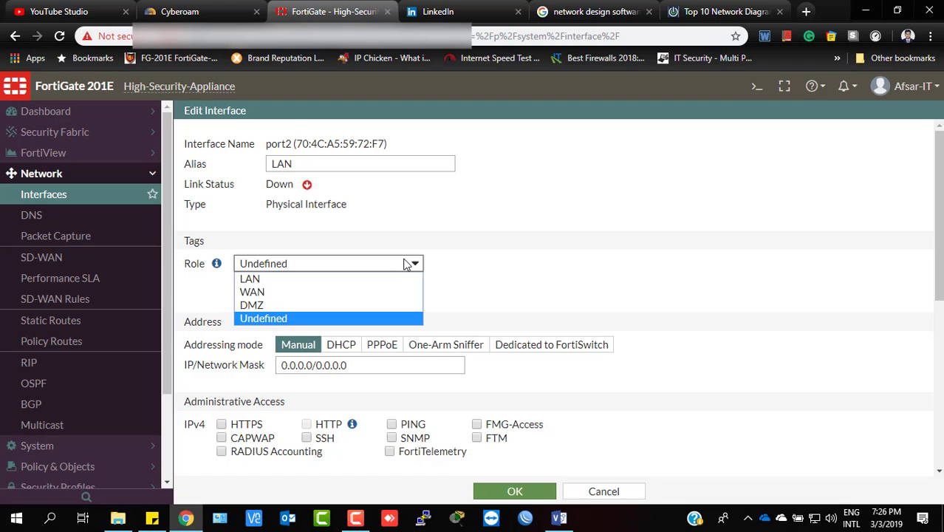
left_click(370, 285)
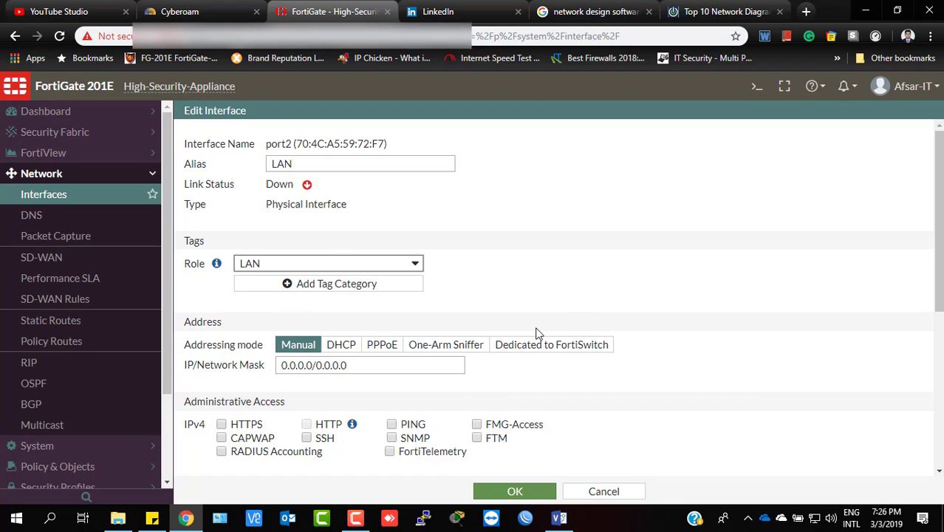
Step: Set the interface's manual IP/network mask to 10.10.10.1/255.255.255.128
left_click(369, 366)
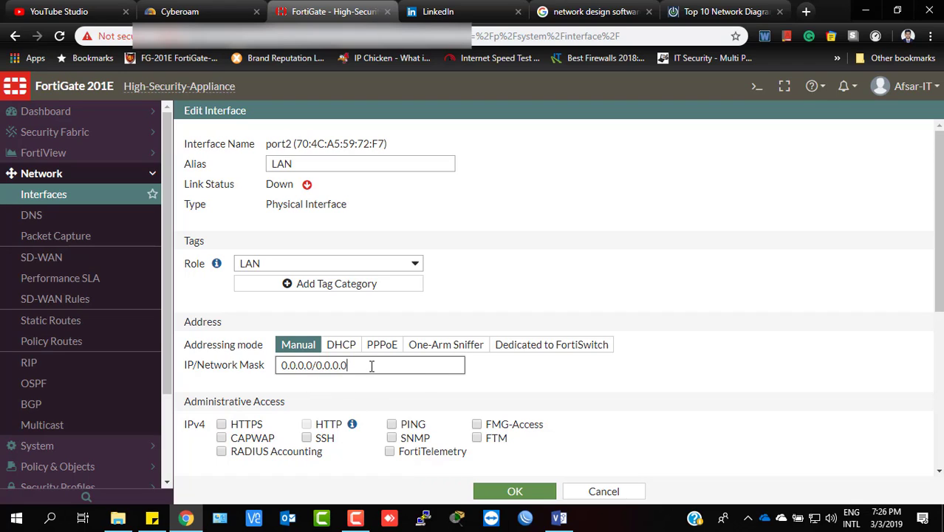
left_click_drag(371, 367, 253, 379)
left_click(371, 369)
left_click_drag(358, 365, 262, 370)
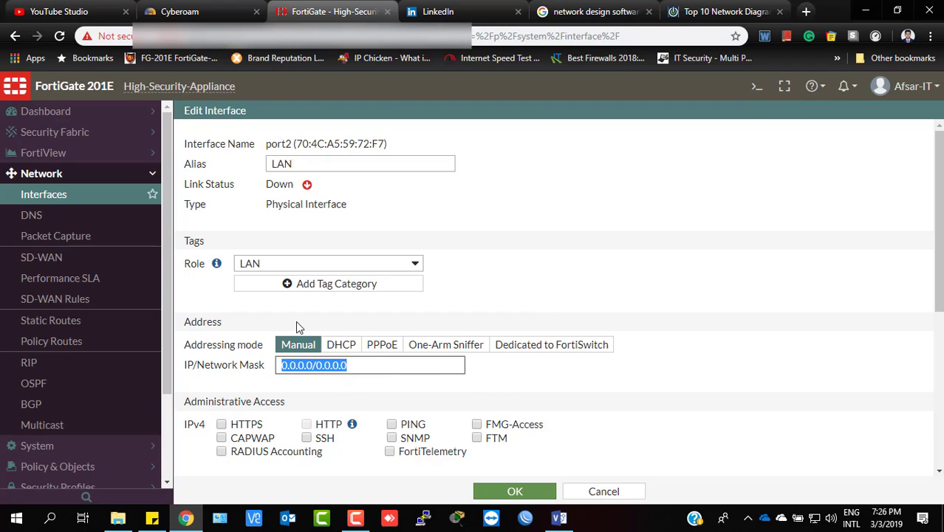
left_click(369, 365)
left_click_drag(370, 366, 266, 368)
type("1")
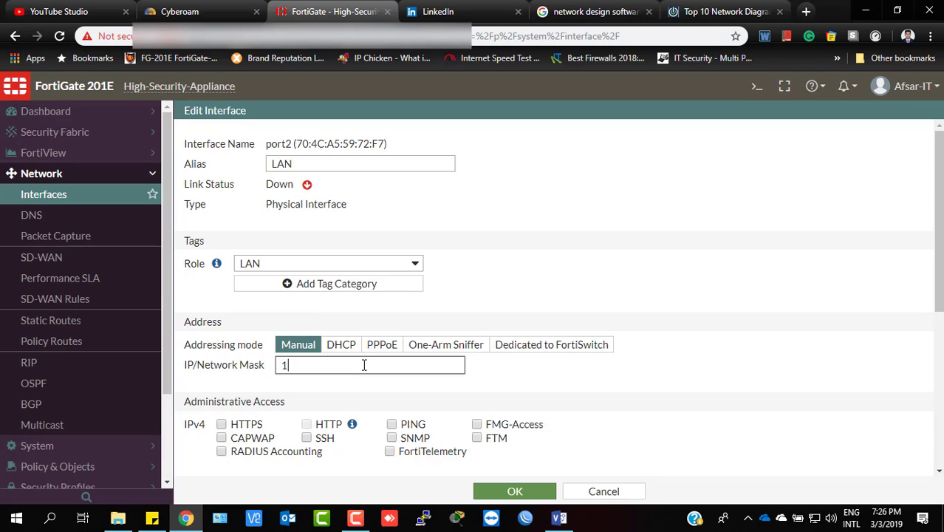
type("0.10.10.0/255")
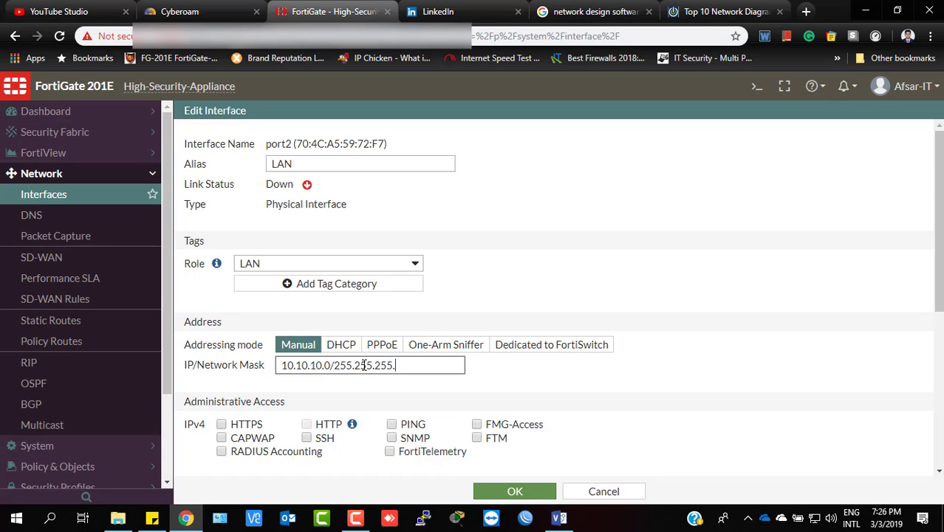
type(".255.255.128")
left_click_drag(330, 365, 335, 366)
key("BackSpace")
type("1")
scroll(476, 329, "down", 3)
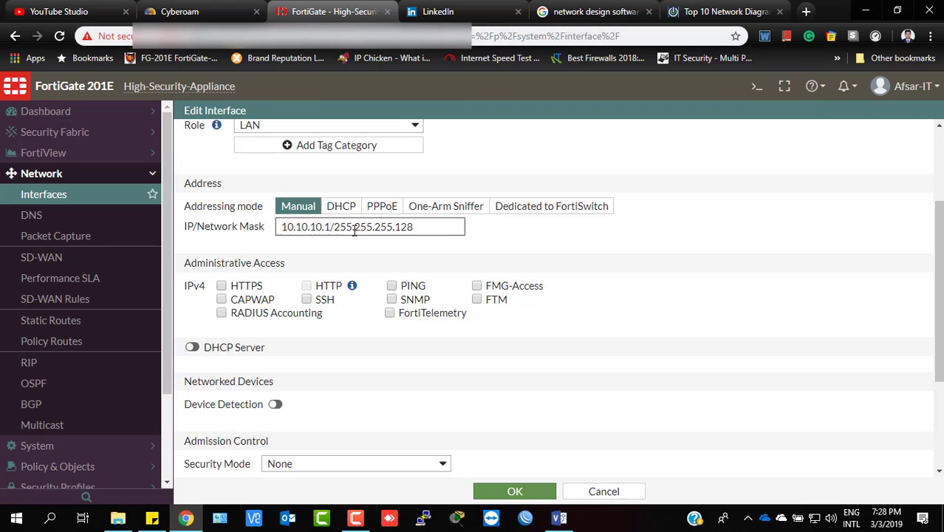
Step: Allow HTTPS and PING for IPv4 administrative access on the interface, with HTTP turned off
left_click_drag(330, 226, 278, 226)
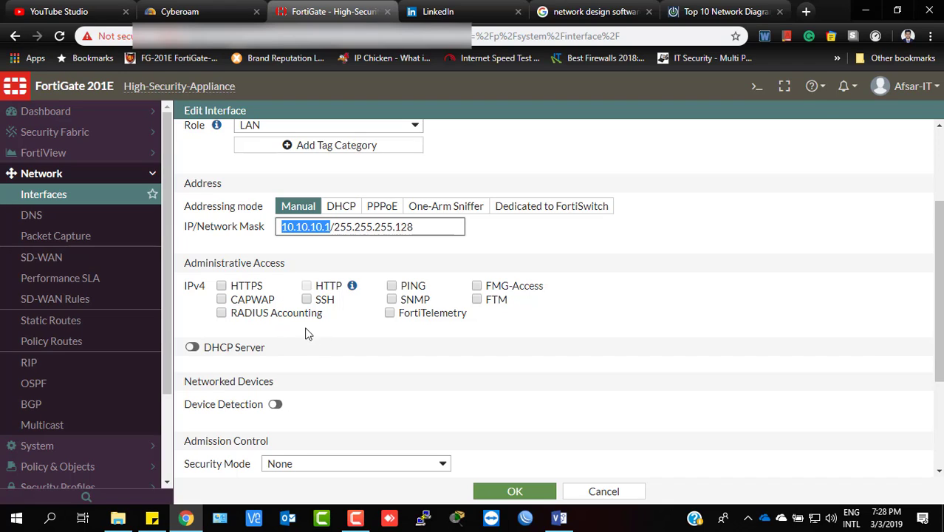
left_click(221, 287)
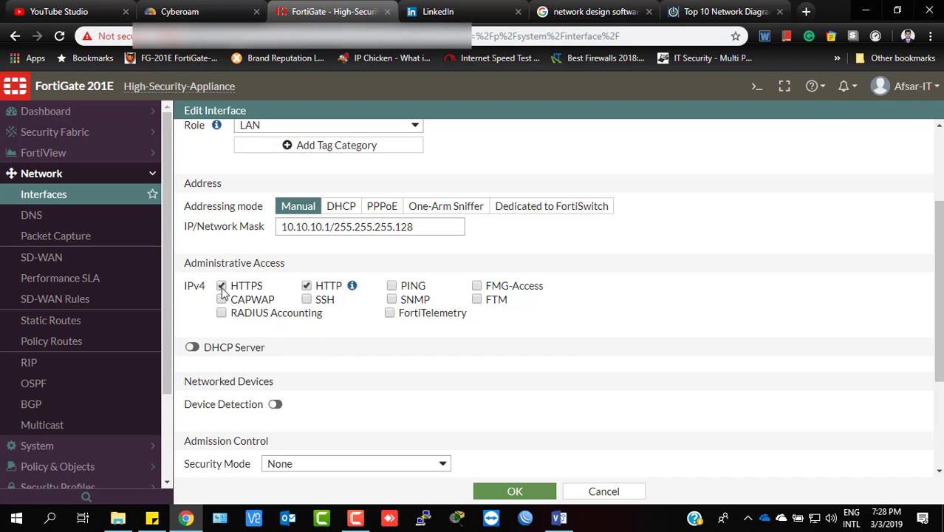
left_click(307, 286)
left_click(392, 287)
double_click(332, 226)
left_click(333, 227)
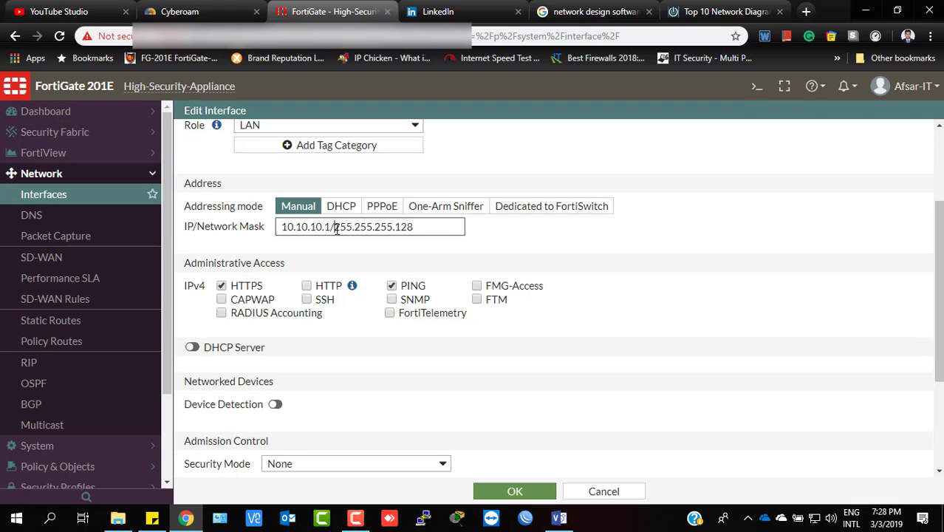
left_click_drag(331, 227, 280, 227)
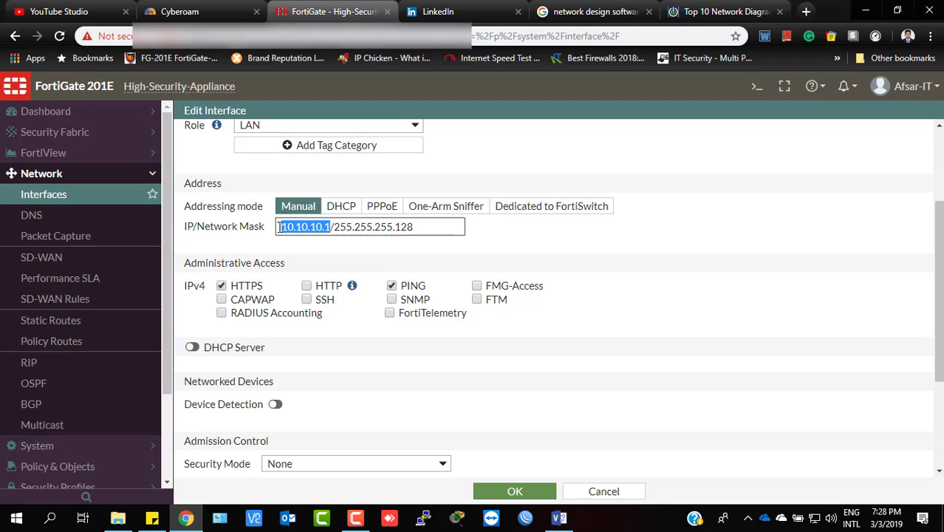
left_click(411, 230)
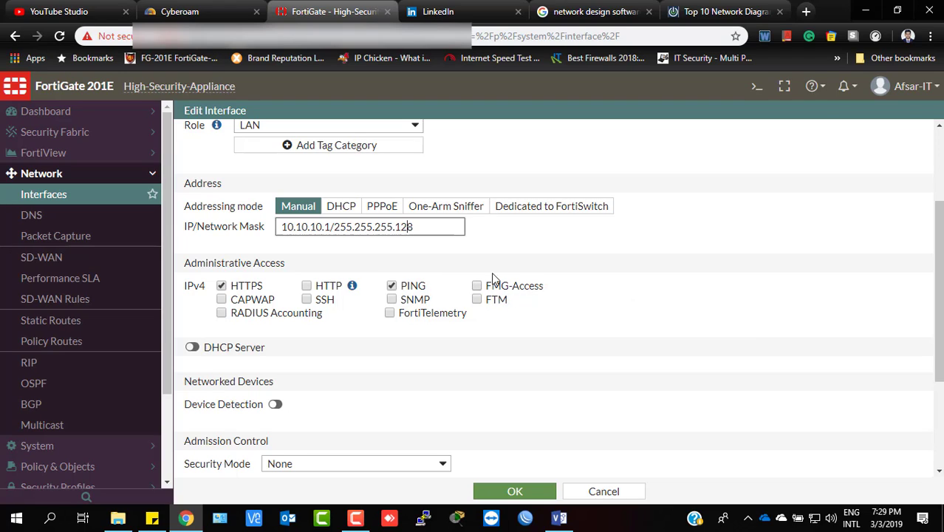
Step: Also allow CAPWAP and FortiTelemetry in the interface's IPv4 administrative access
left_click(222, 299)
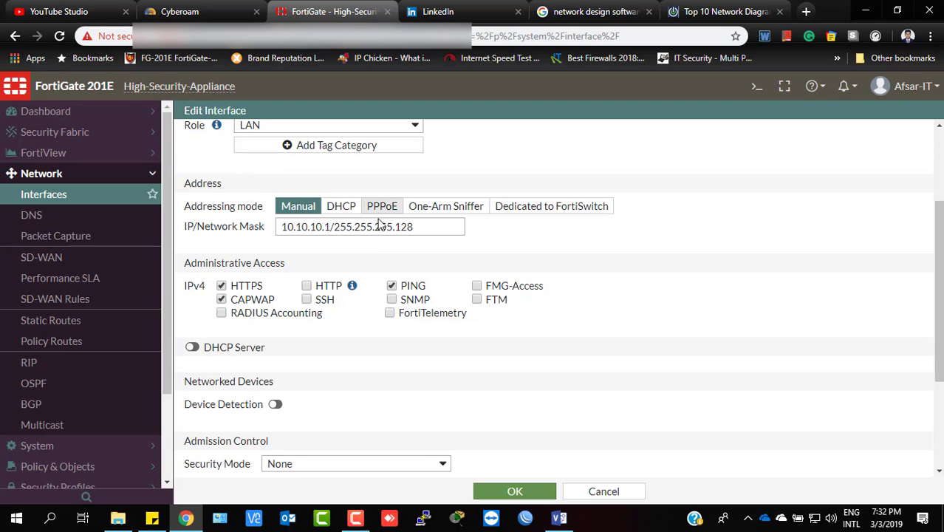
scroll(288, 244, "up", 2)
scroll(370, 266, "down", 1)
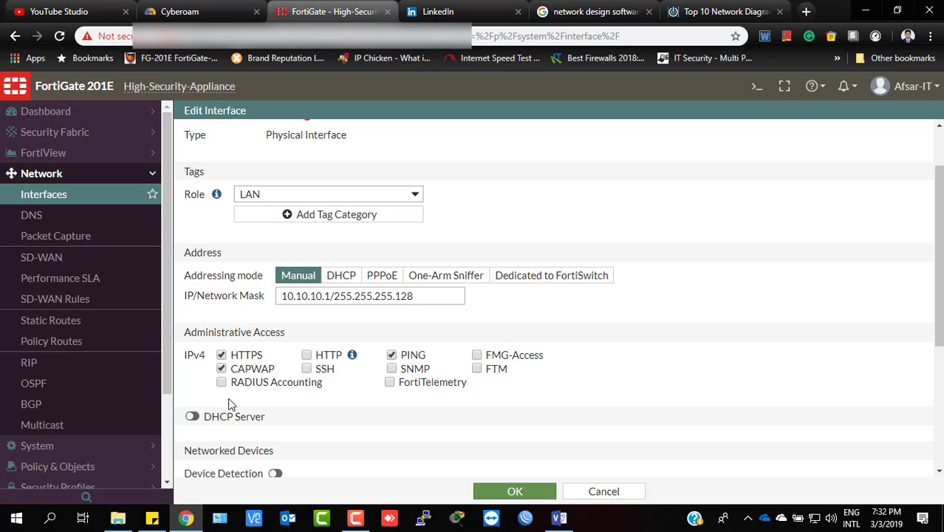
scroll(374, 428, "down", 1)
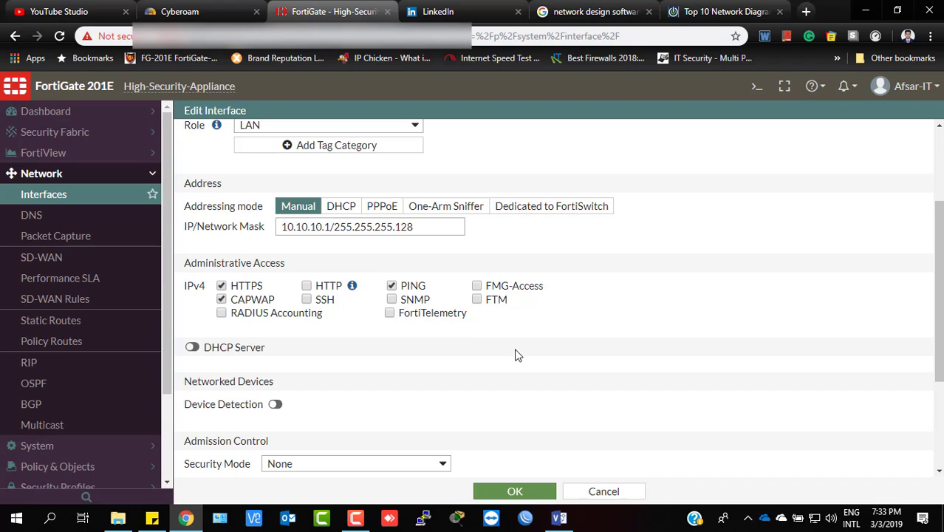
left_click(390, 314)
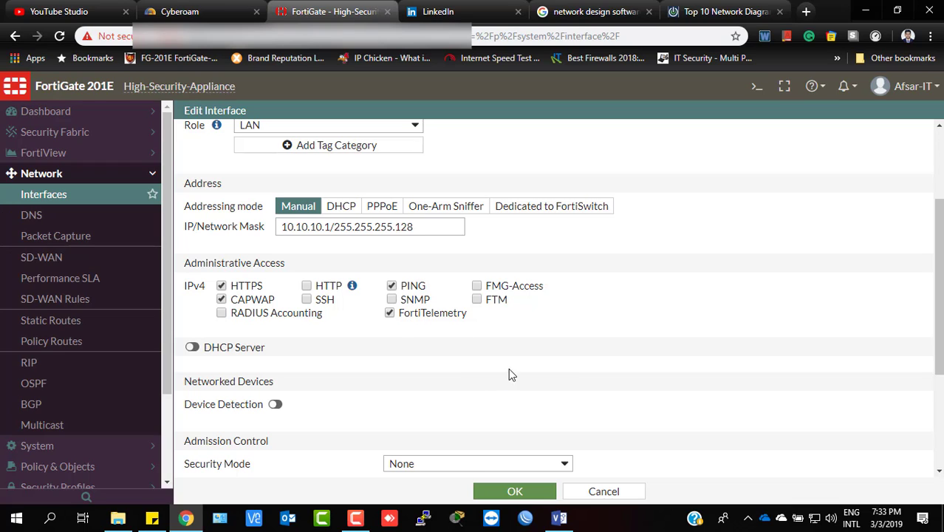
Step: Enable the DHCP server on the interface and set the address range's starting IP to 10.10.10.23
scroll(509, 358, "down", 2)
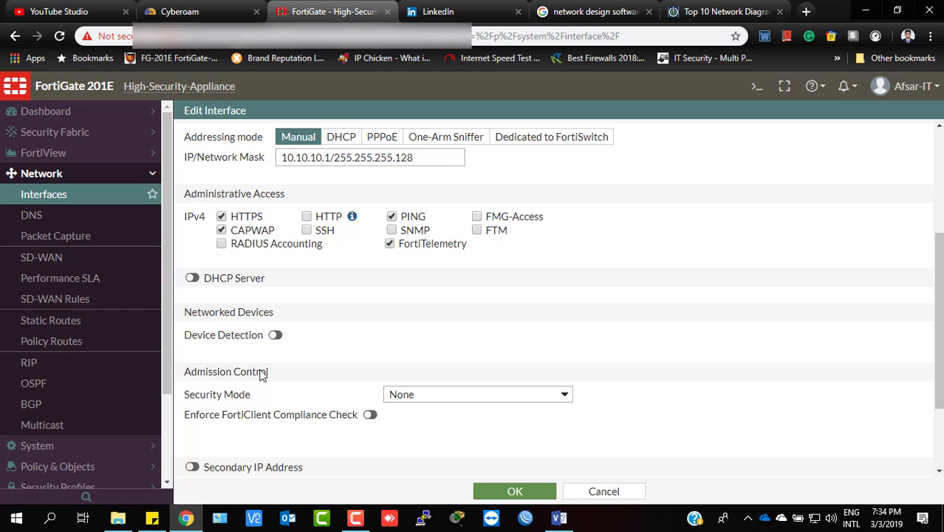
left_click(192, 279)
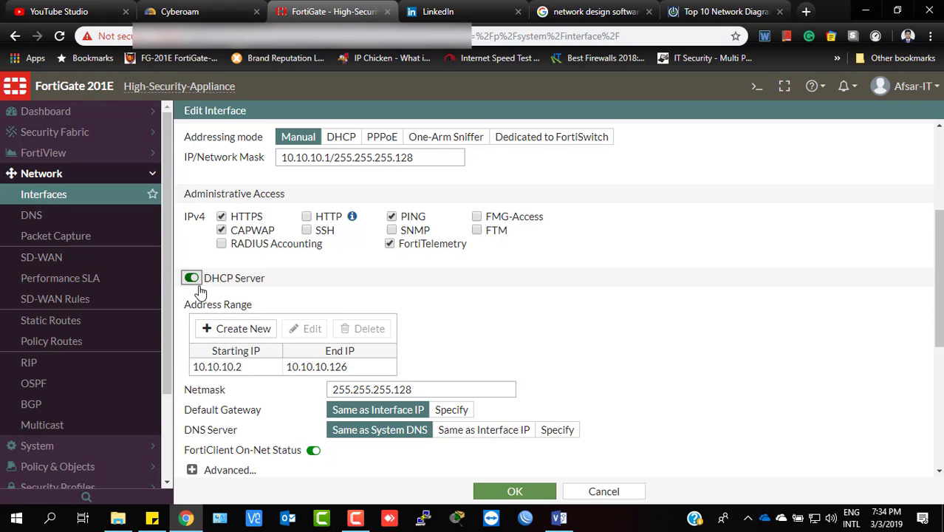
left_click(268, 371)
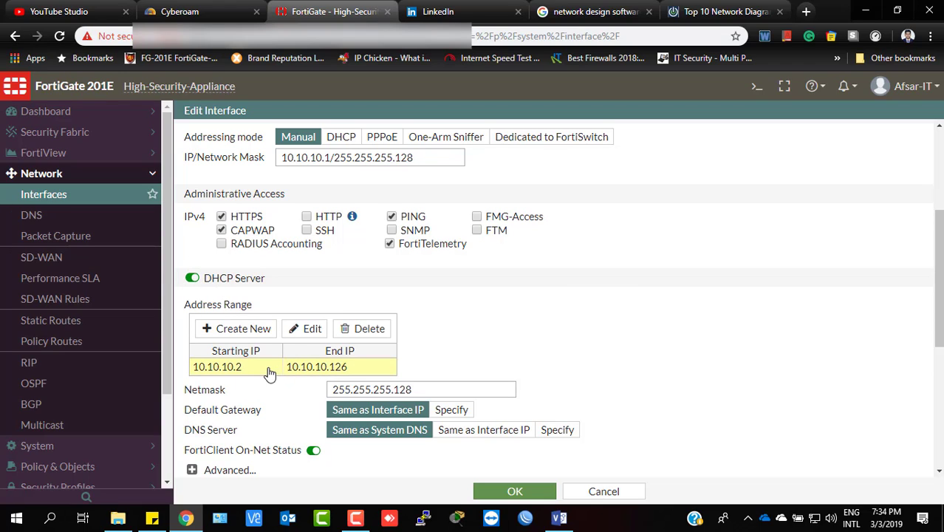
left_click(269, 372)
left_click(311, 368)
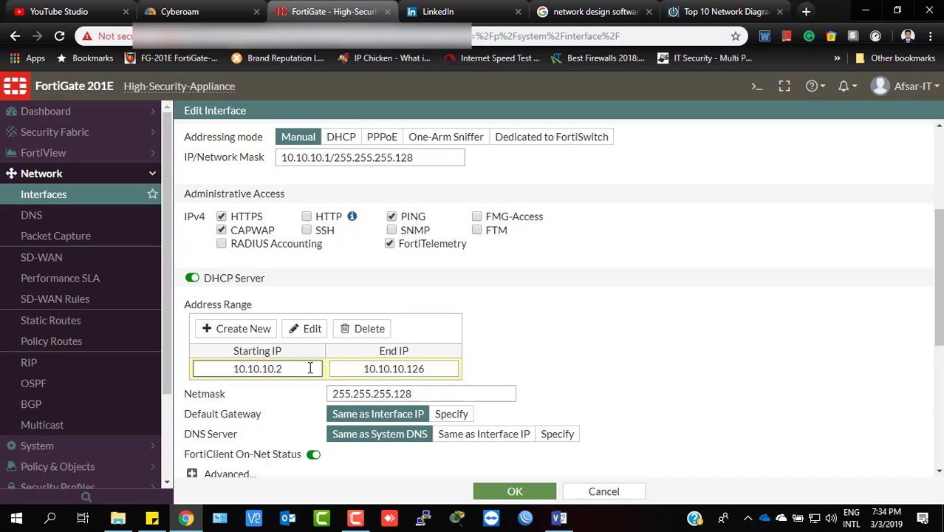
type("3")
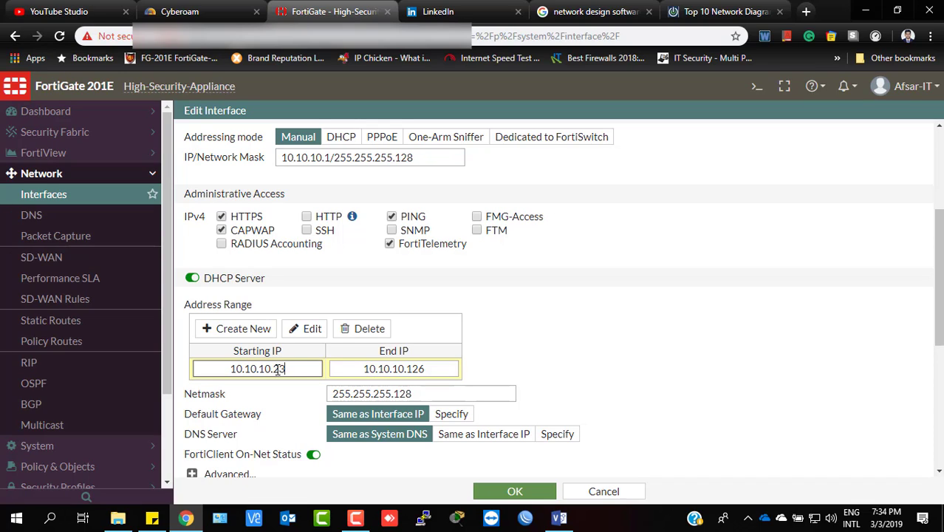
key("shift+Left")
left_click(298, 369)
left_click(580, 373)
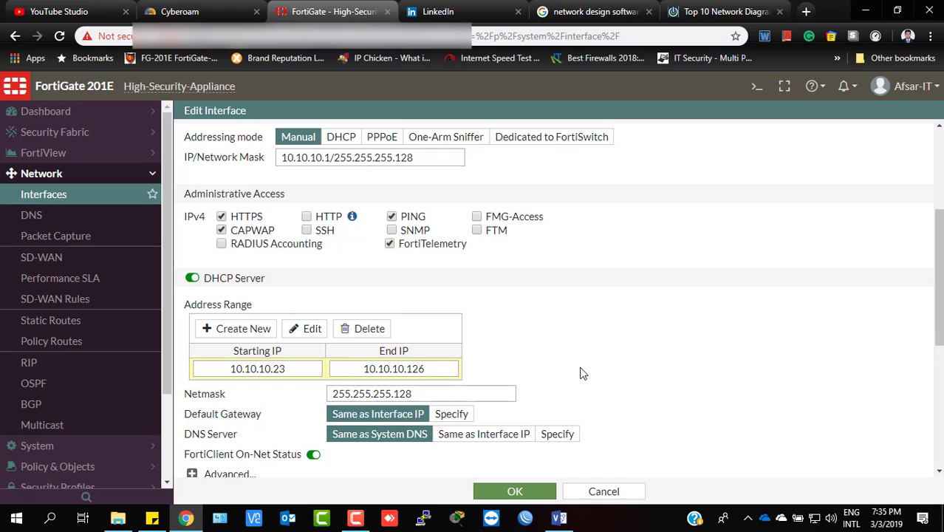
left_click(439, 394)
Step: Compare the interface's IP address with the DHCP server's address range, netmask and default gateway setting
scroll(480, 386, "up", 1)
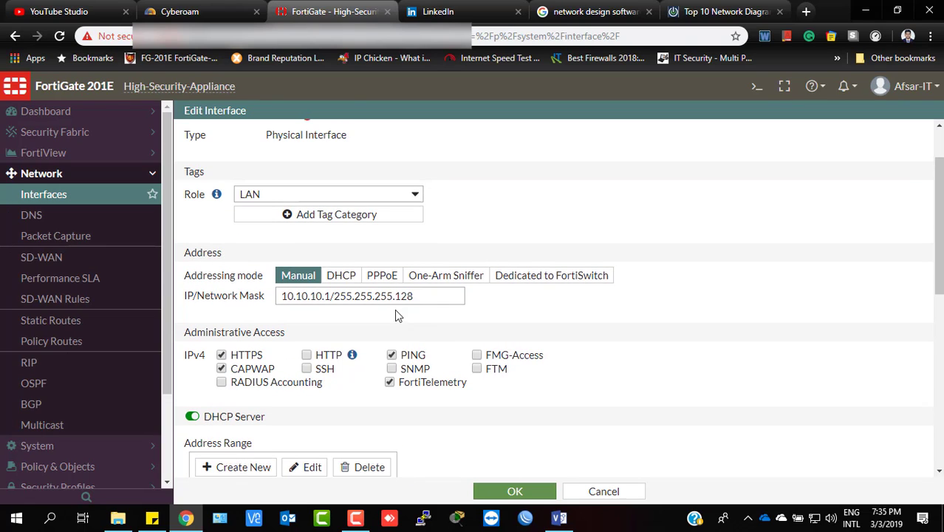
scroll(510, 347, "down", 2)
scroll(386, 314, "up", 1)
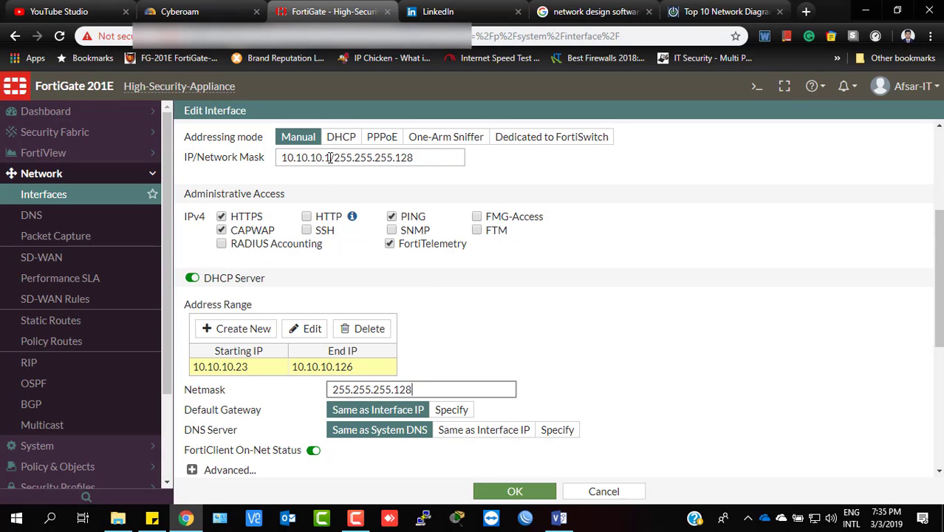
left_click_drag(329, 157, 278, 160)
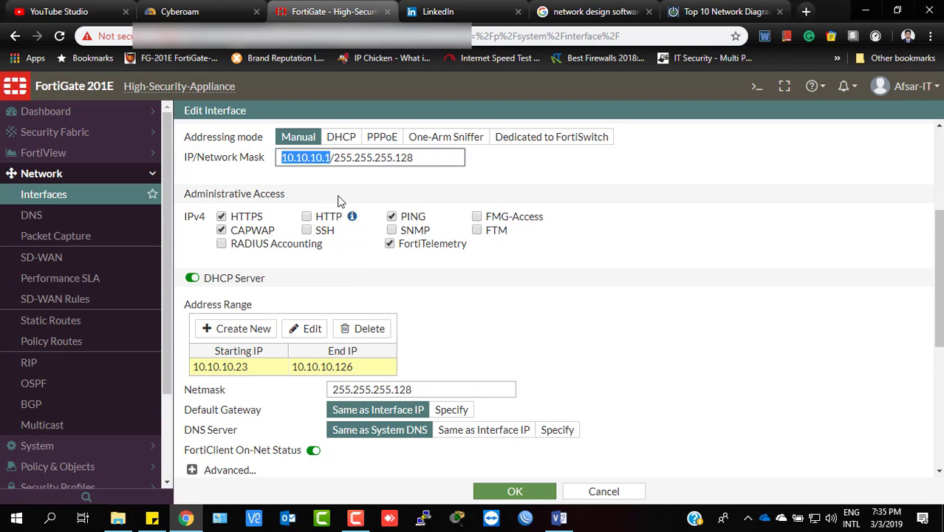
left_click(331, 158)
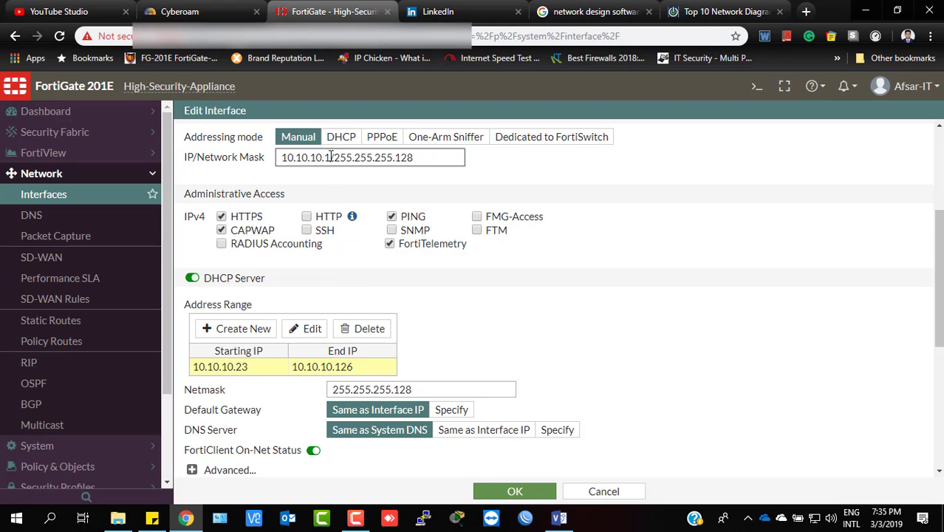
left_click_drag(331, 157, 264, 157)
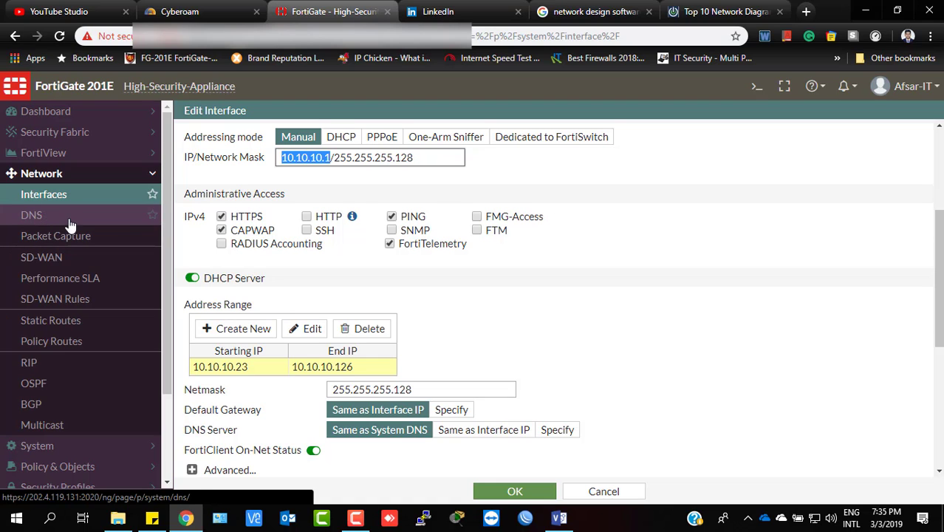
Step: Specify custom DNS servers 8.8.8.8,8.8.4.4 for the interface's DHCP server
scroll(306, 386, "down", 1)
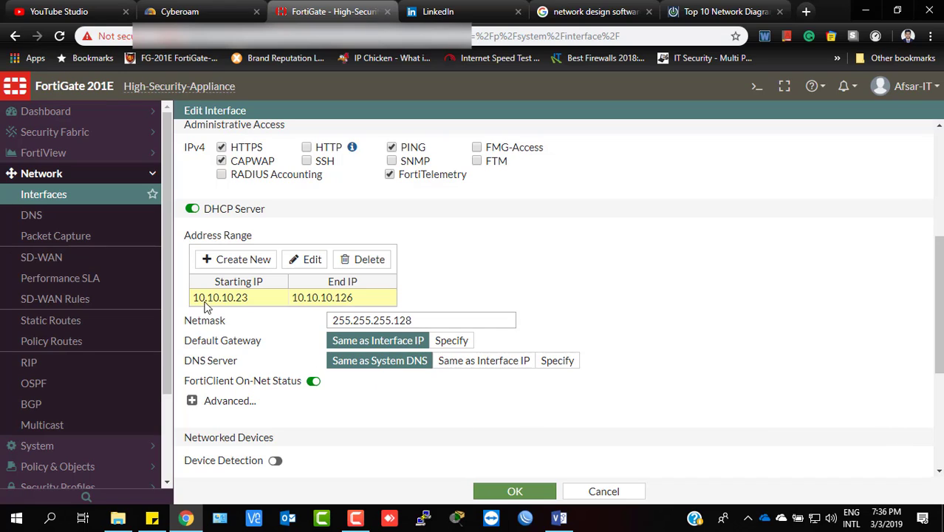
left_click(562, 368)
left_click_drag(632, 361, 539, 372)
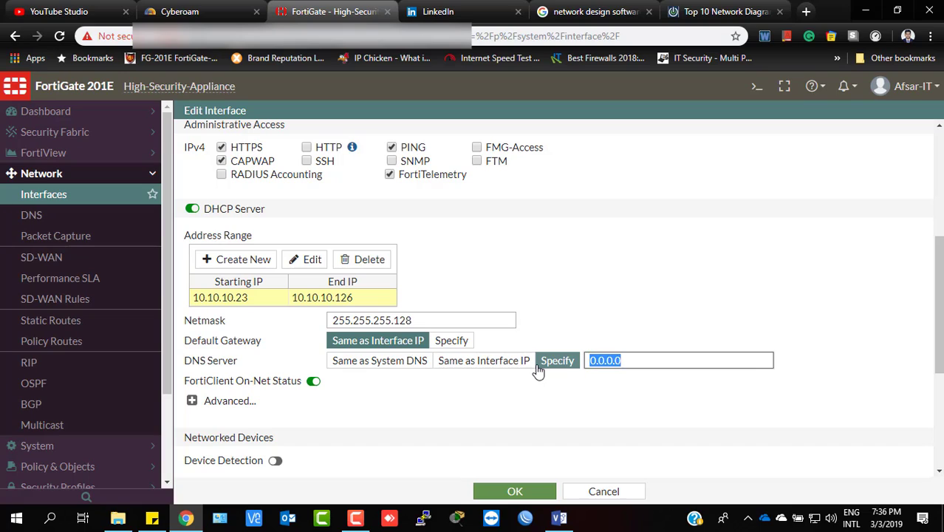
type("8.8.8.8")
type(",8")
type(".8.")
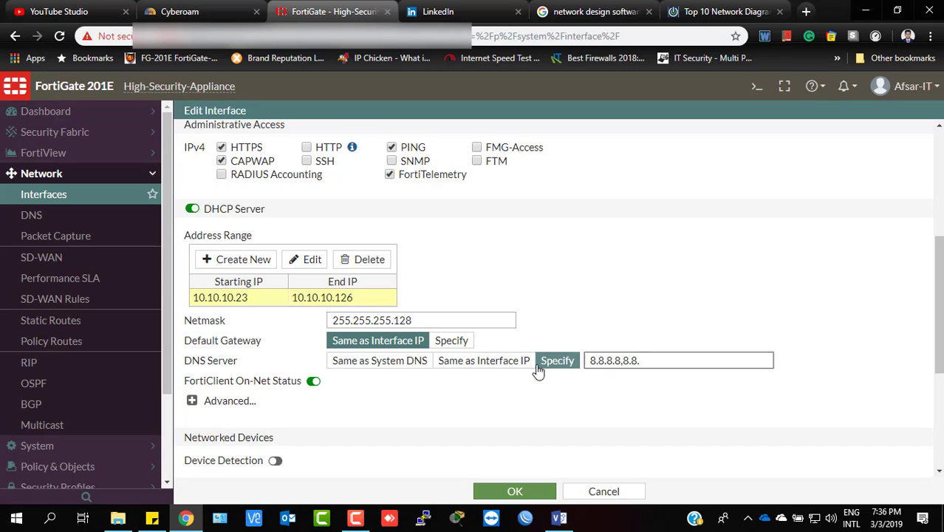
type("4.4")
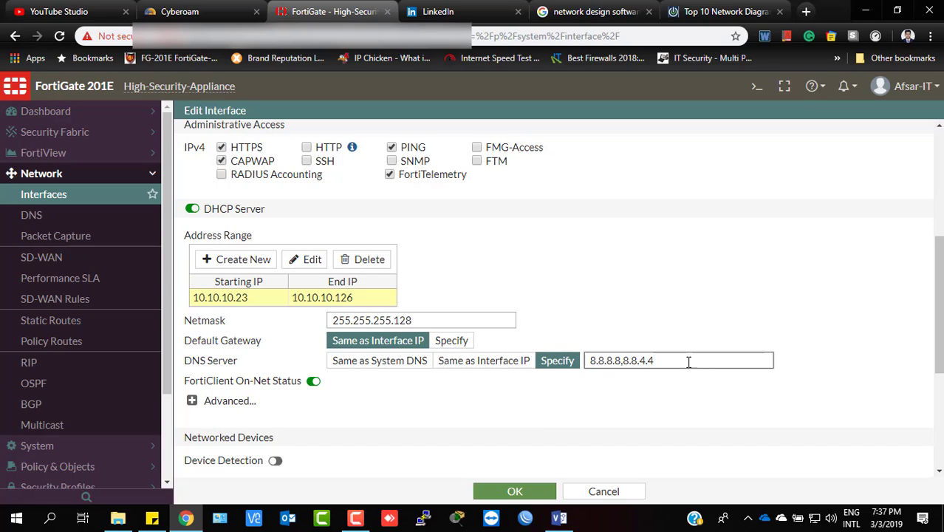
left_click(739, 314)
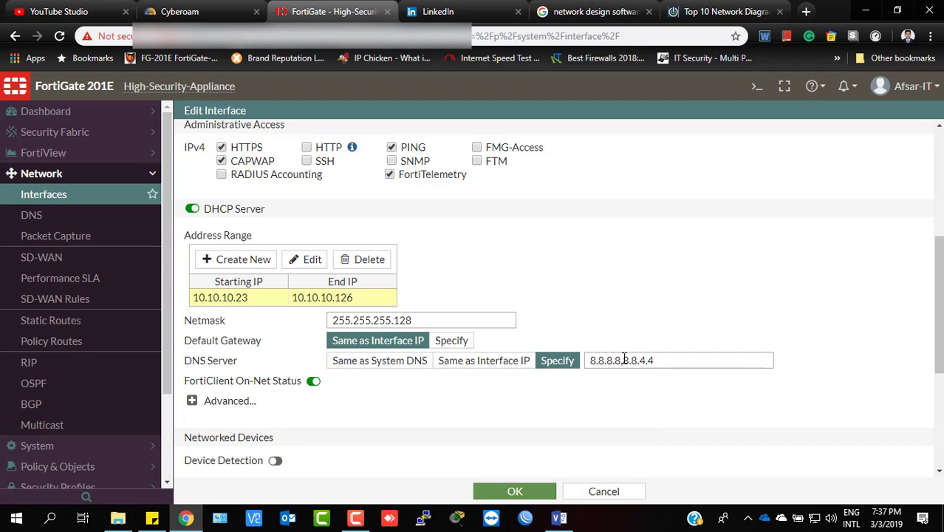
left_click_drag(623, 361, 671, 360)
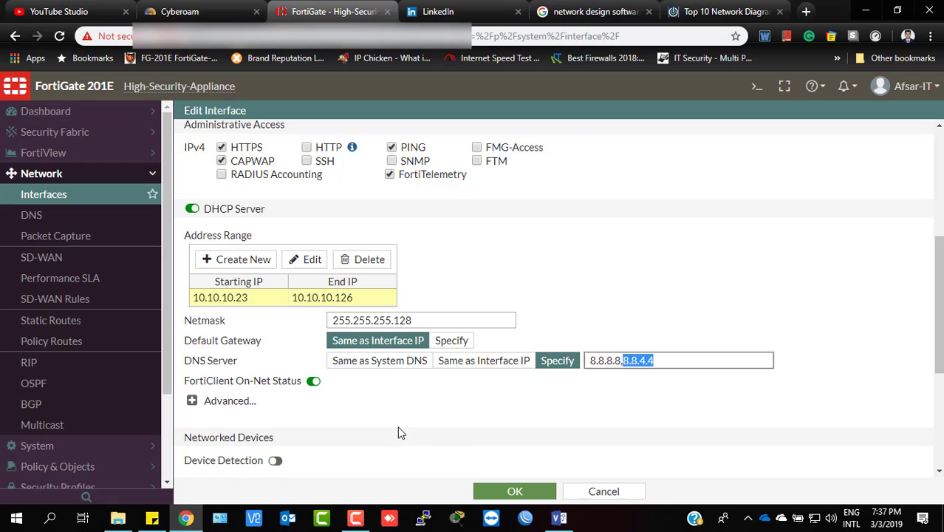
scroll(480, 435, "down", 1)
scroll(481, 435, "down", 2)
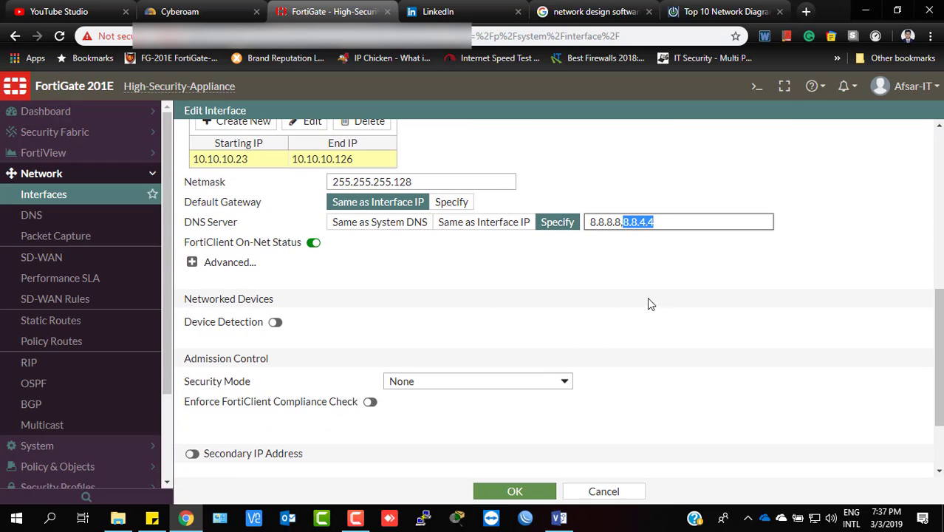
Step: Enable Device Detection and Active Scanning for networked devices on the interface
left_click(581, 296)
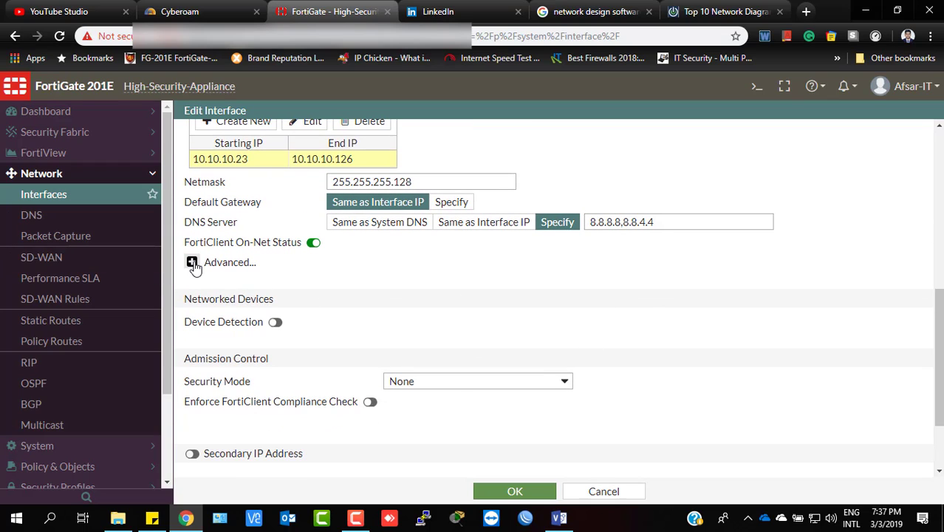
scroll(428, 287, "down", 1)
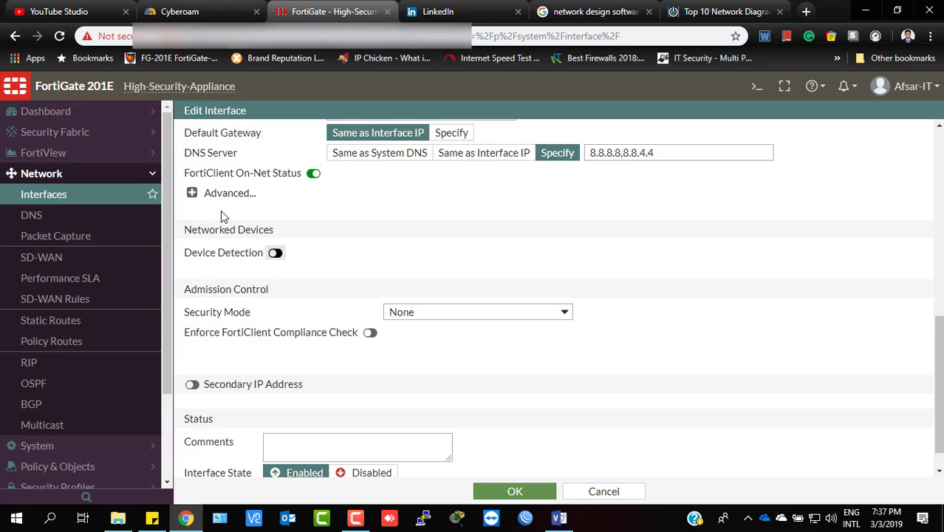
left_click(278, 253)
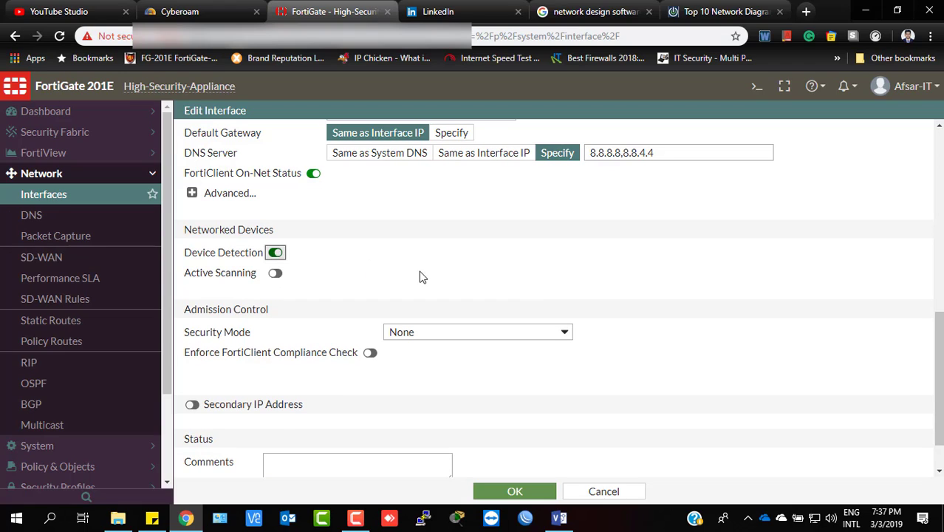
left_click(276, 274)
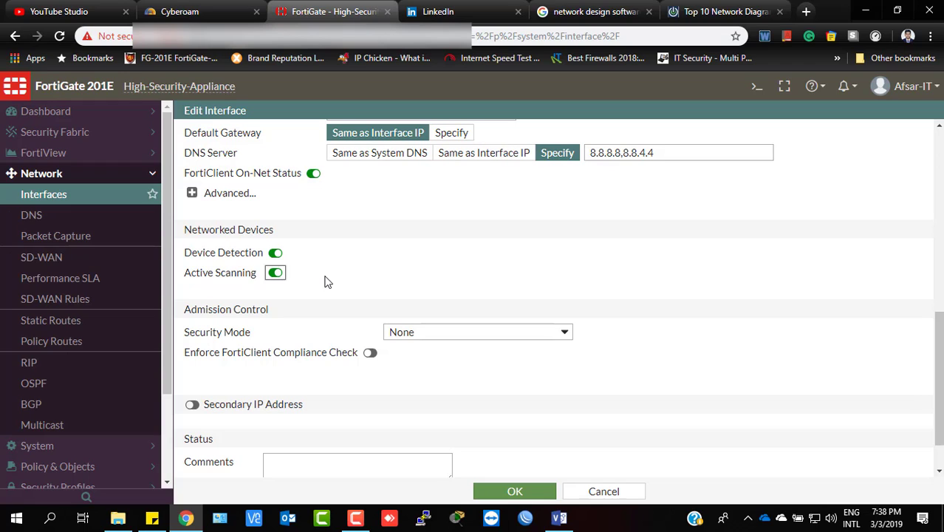
Step: Review the interface's IP/network mask, administrative access, DHCP server, device detection, admission control and status settings
scroll(327, 282, "down", 1)
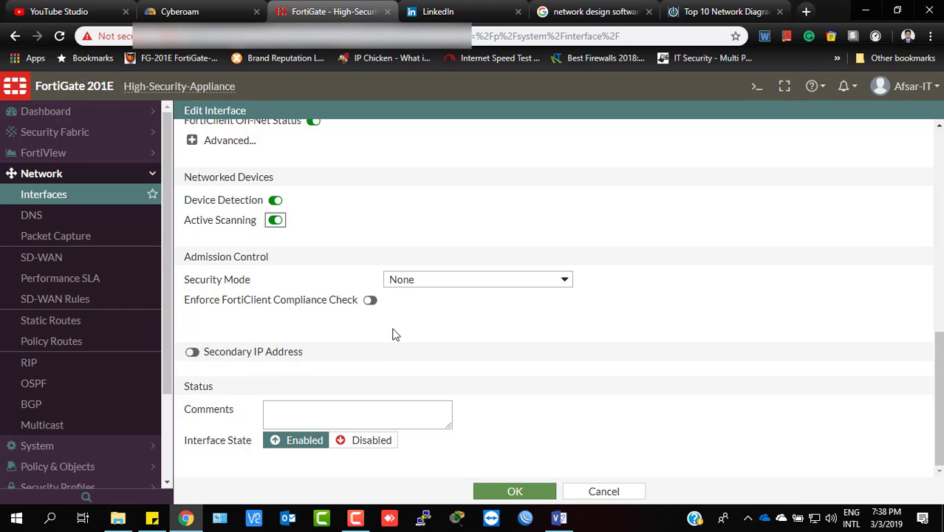
scroll(502, 314, "up", 10)
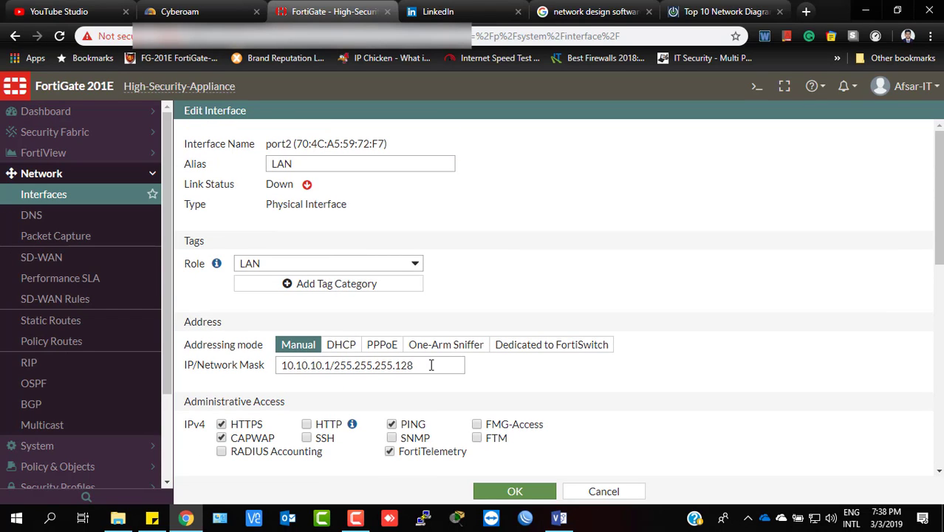
left_click_drag(432, 365, 184, 364)
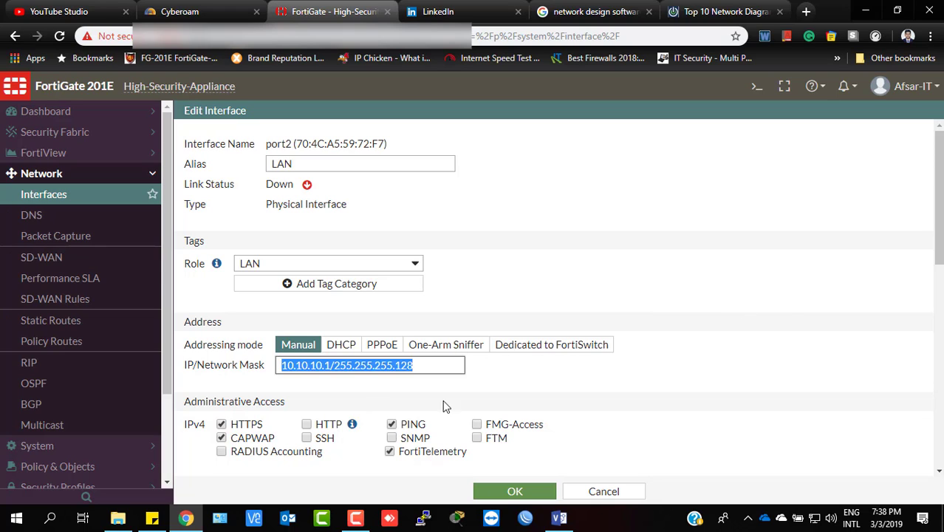
left_click(720, 285)
scroll(696, 323, "down", 3)
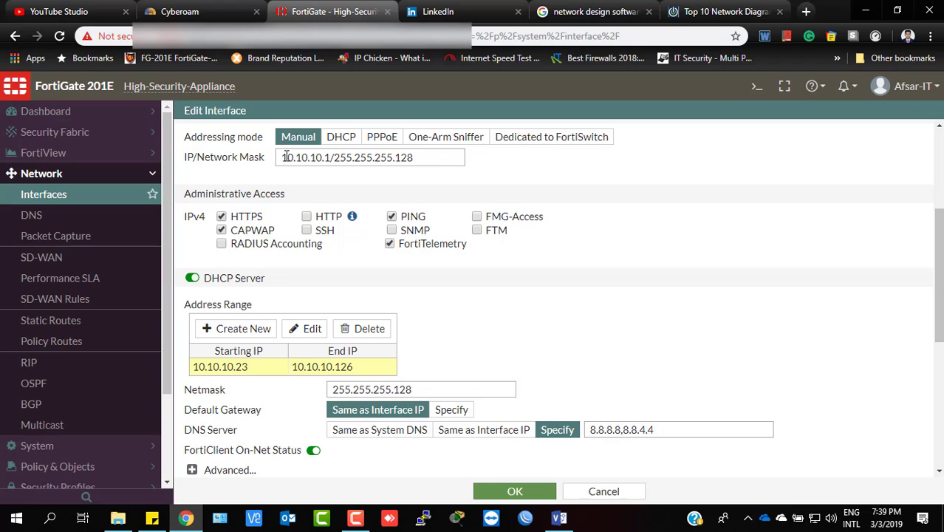
left_click_drag(286, 157, 446, 164)
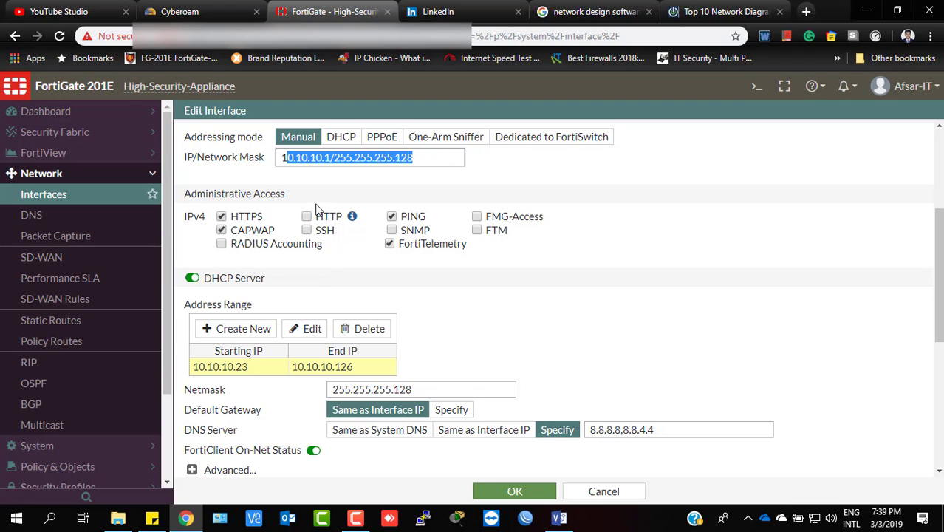
left_click(324, 157)
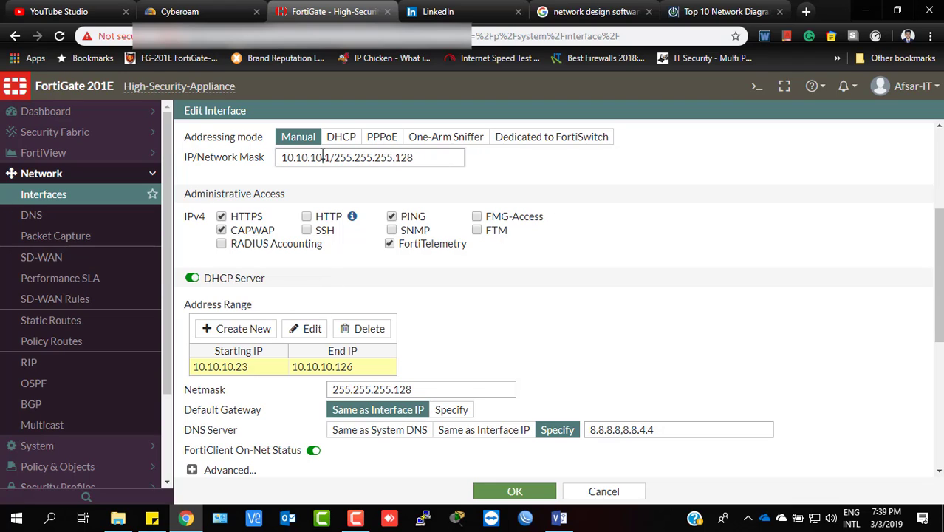
left_click_drag(324, 157, 434, 158)
scroll(693, 265, "down", 1)
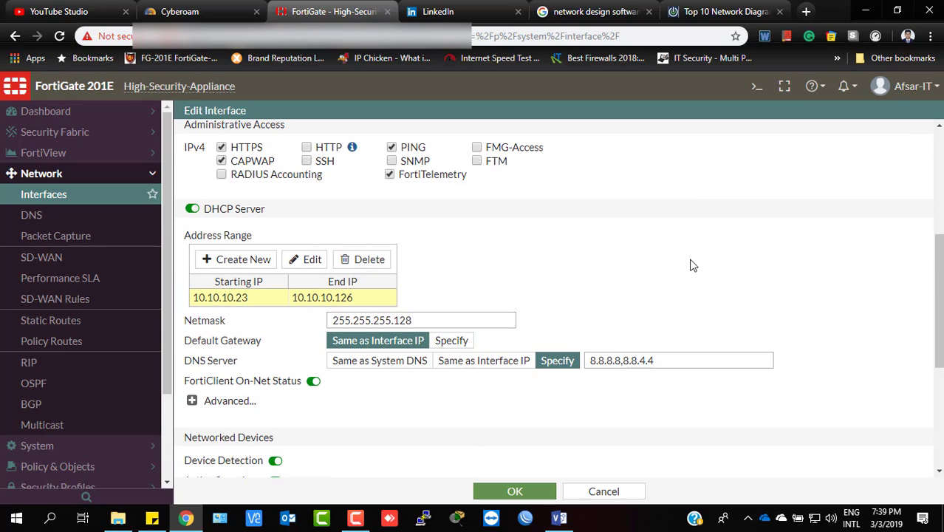
scroll(694, 265, "up", 2)
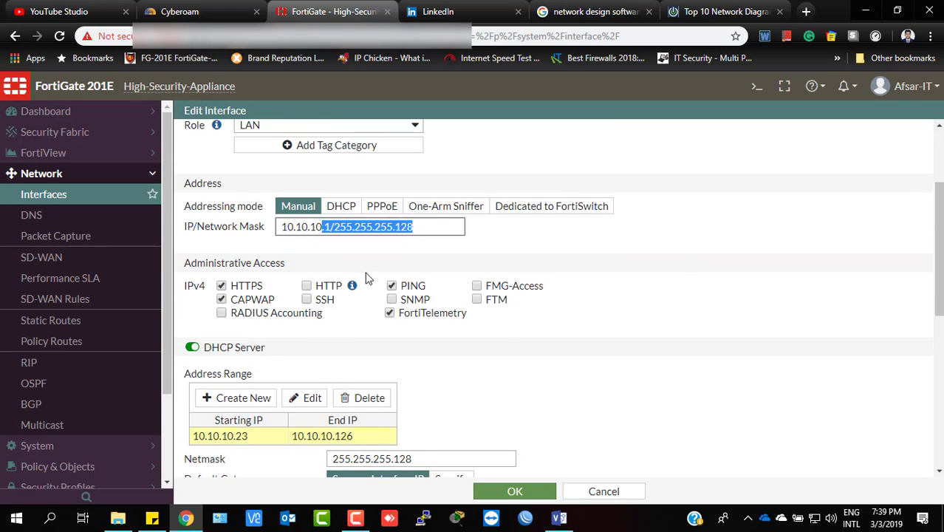
scroll(601, 312, "down", 5)
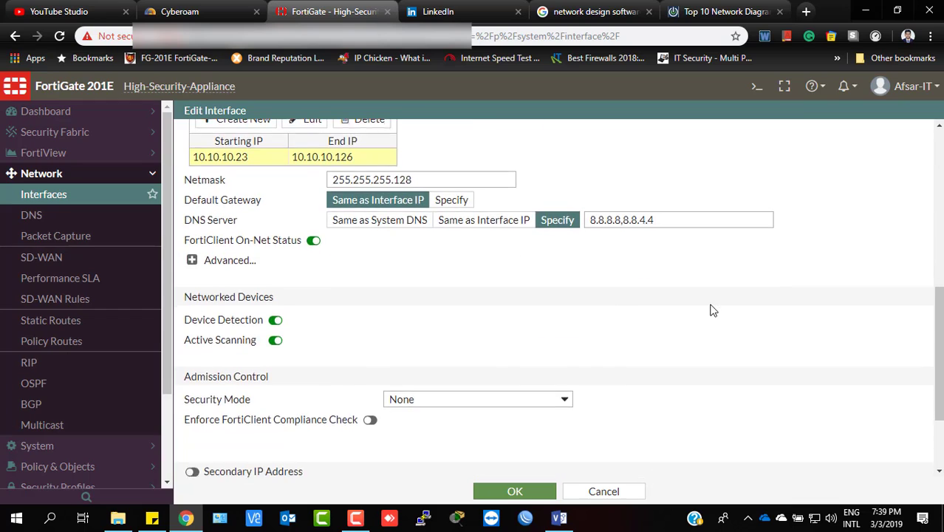
scroll(638, 304, "up", 1)
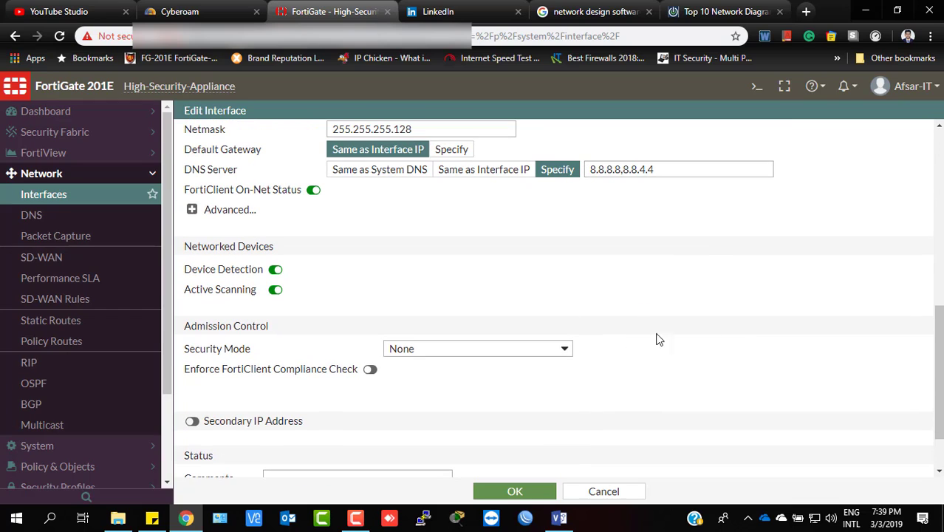
scroll(445, 306, "up", 2)
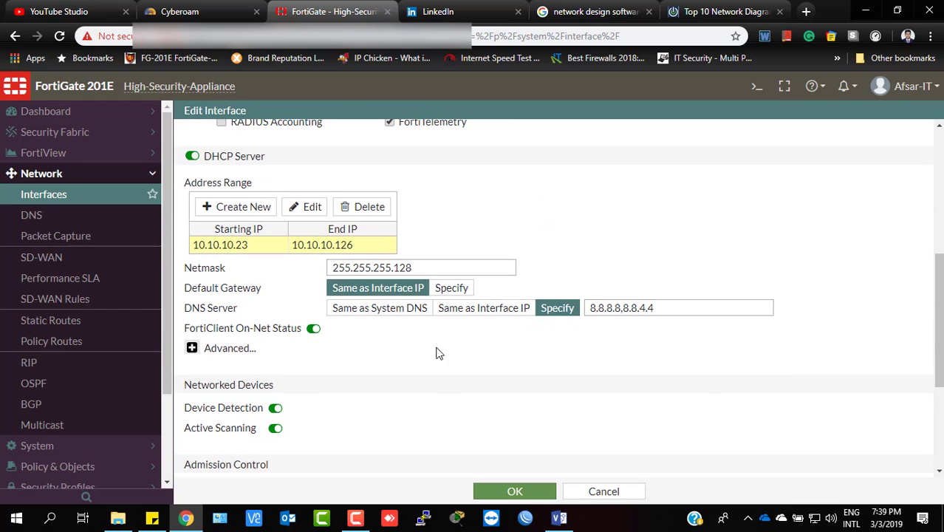
scroll(596, 403, "down", 3)
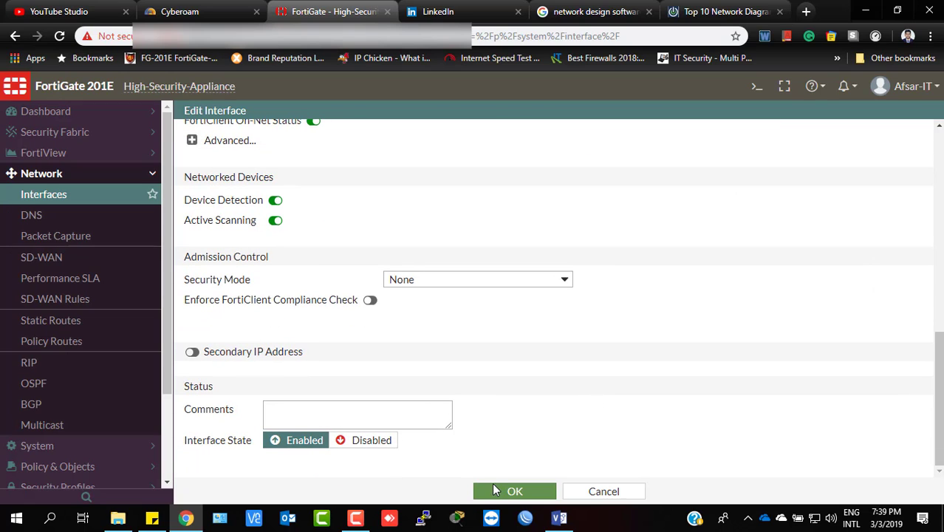
scroll(488, 336, "up", 5)
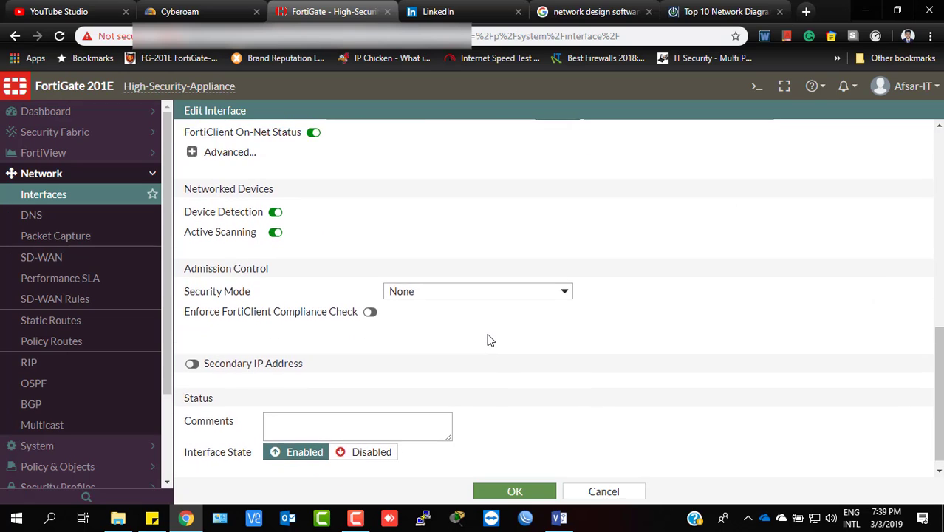
scroll(491, 354, "down", 10)
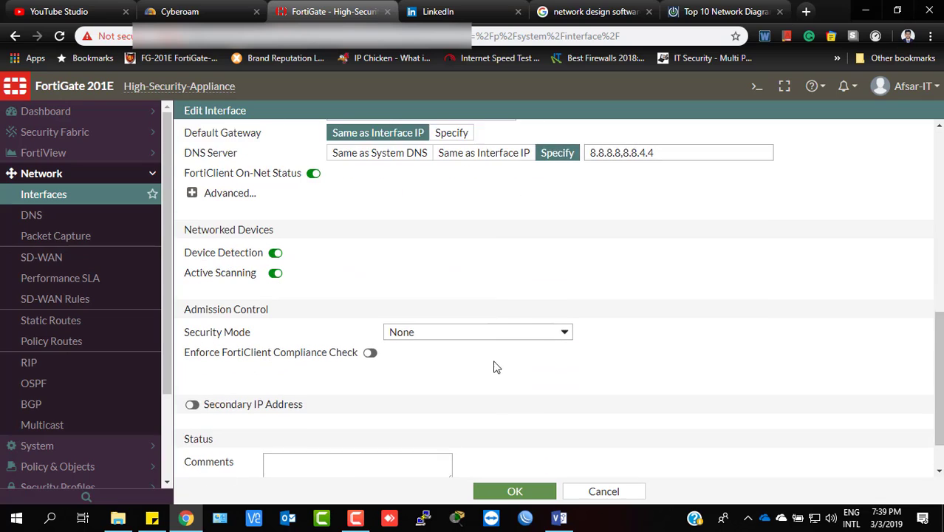
Step: Save the interface settings and select port2 (LAN) in the interface list
left_click(516, 492)
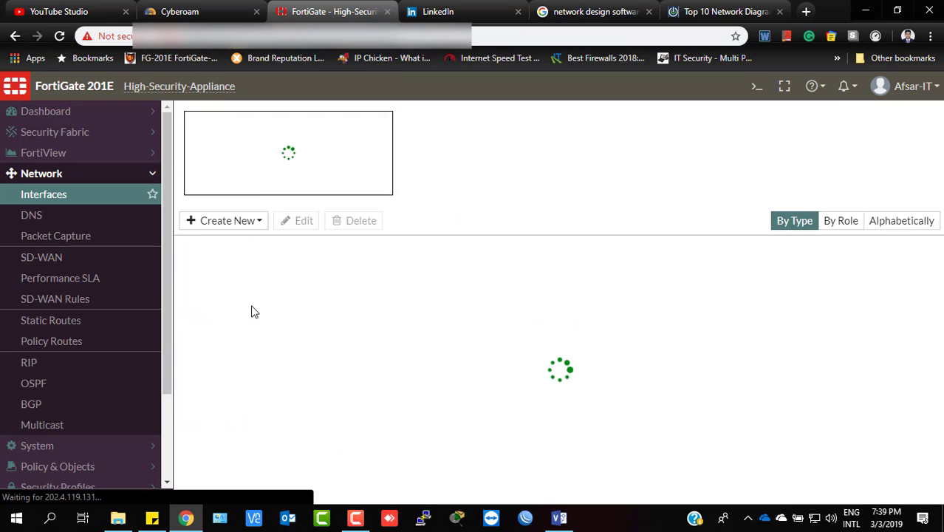
scroll(77, 348, "down", 3)
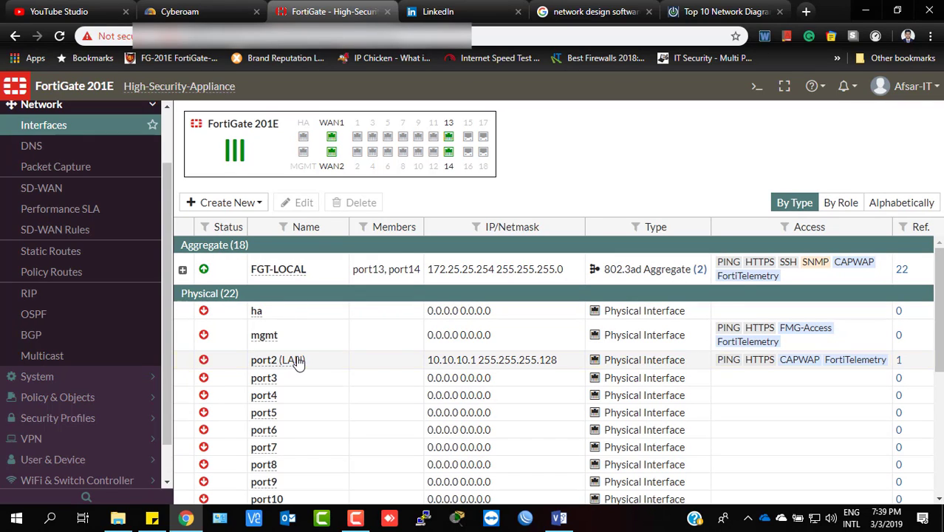
left_click(386, 361)
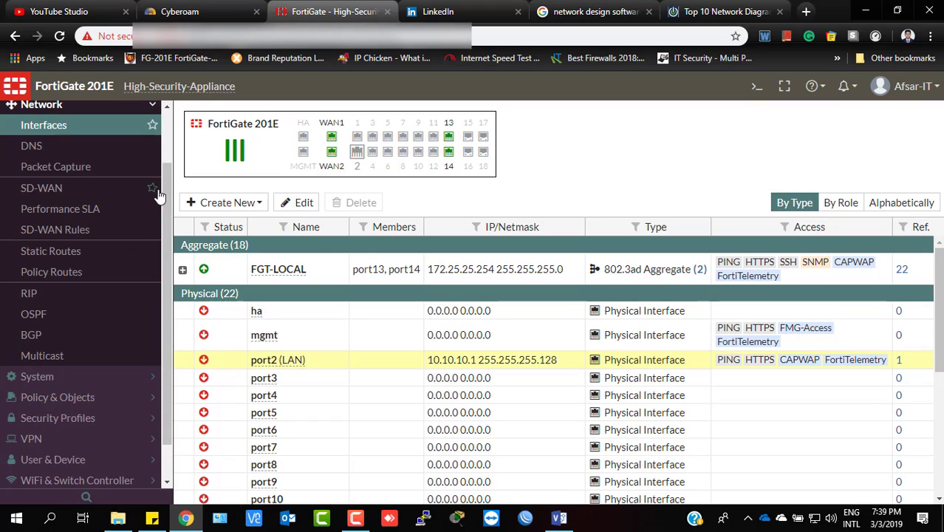
Step: Open the DHCP Monitor and view the filter options for the Interface column without applying any
scroll(166, 237, "down", 2)
left_click(41, 476)
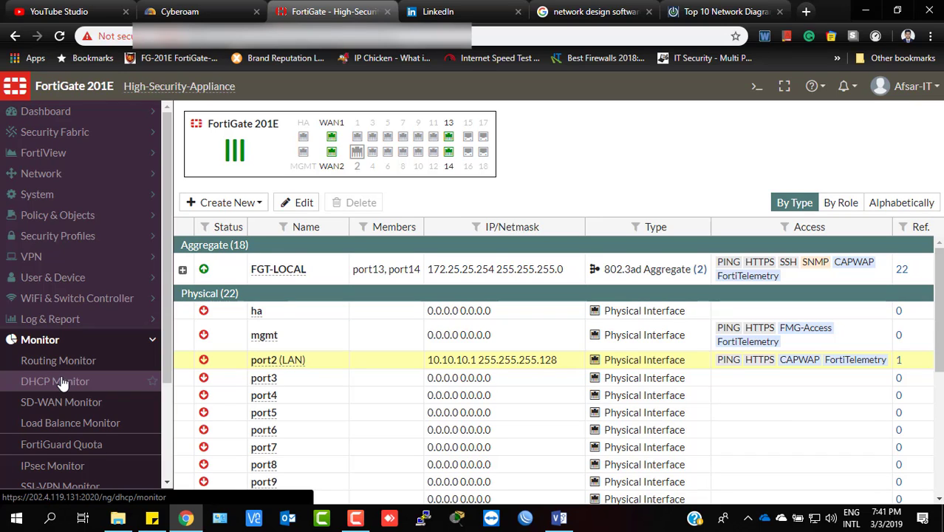
left_click(63, 382)
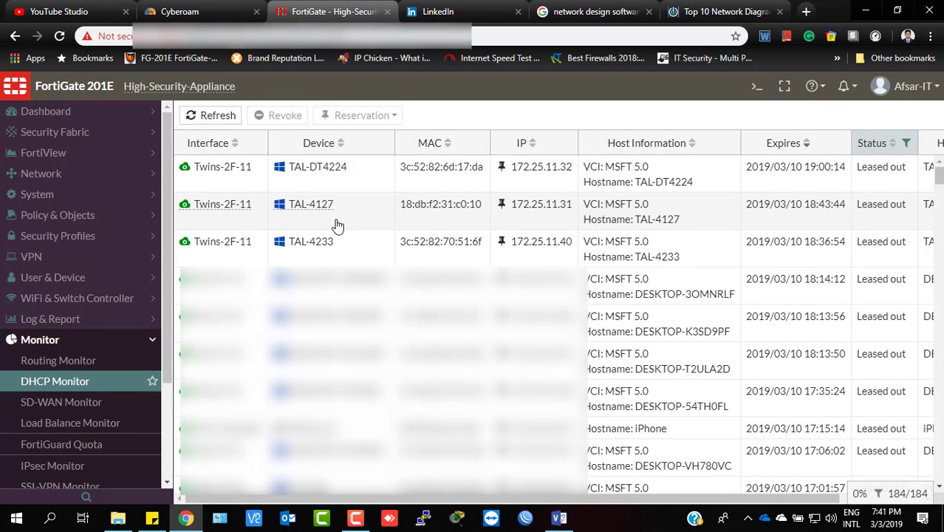
left_click(256, 143)
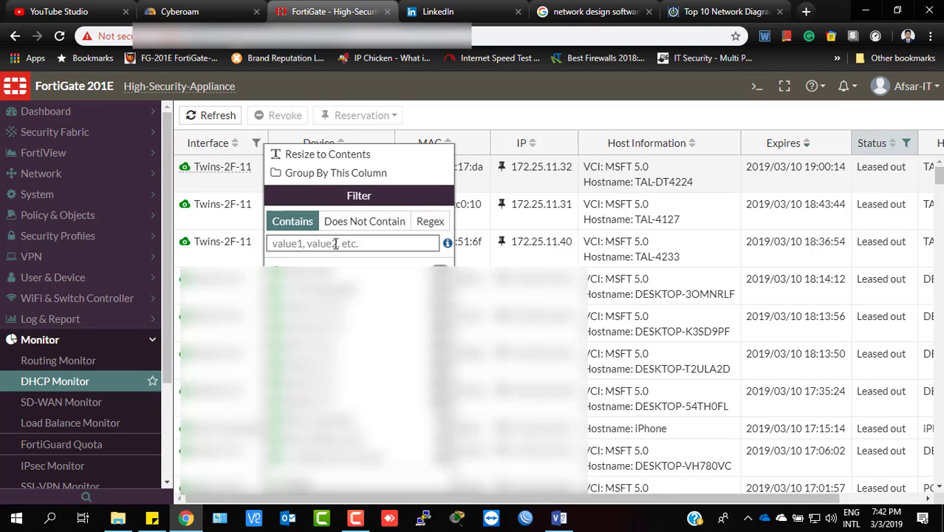
left_click(297, 108)
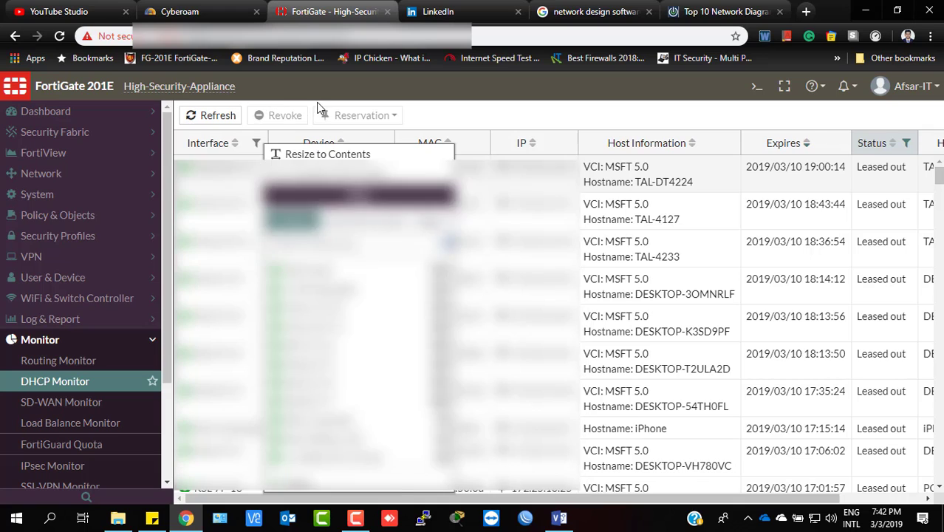
Step: Revisit the network interface list and reopen the DHCP Monitor
left_click(45, 175)
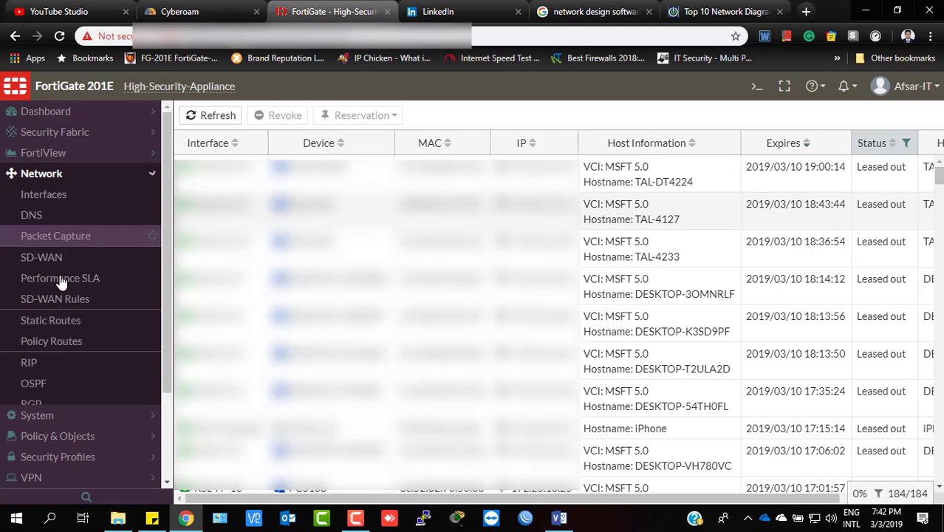
left_click(43, 195)
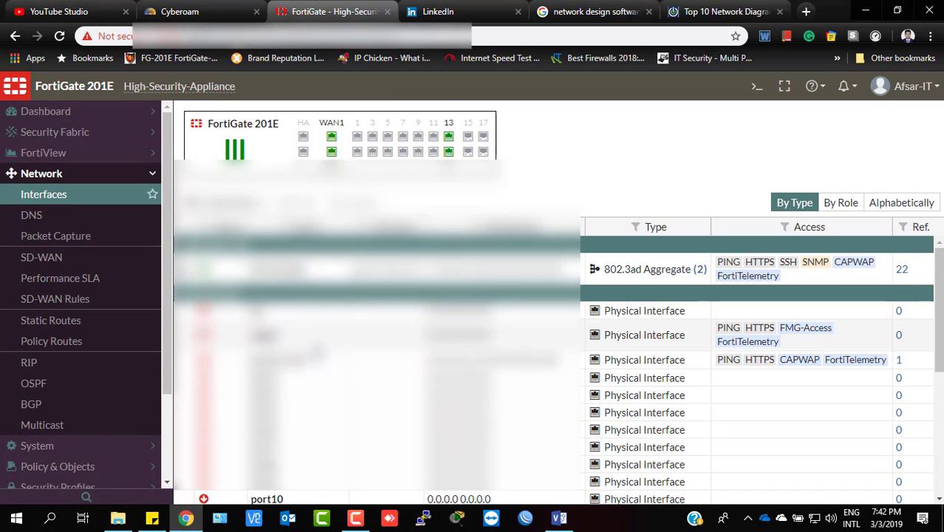
scroll(25, 312, "down", 3)
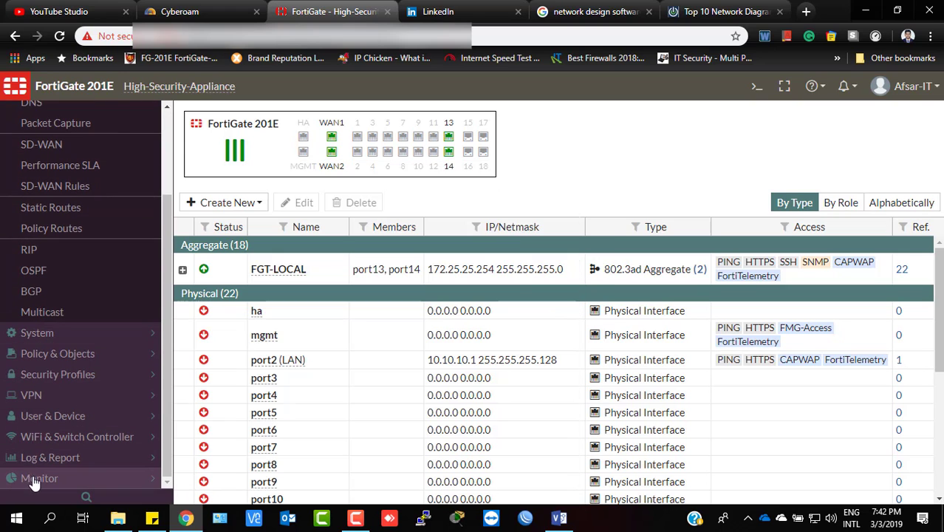
left_click(46, 480)
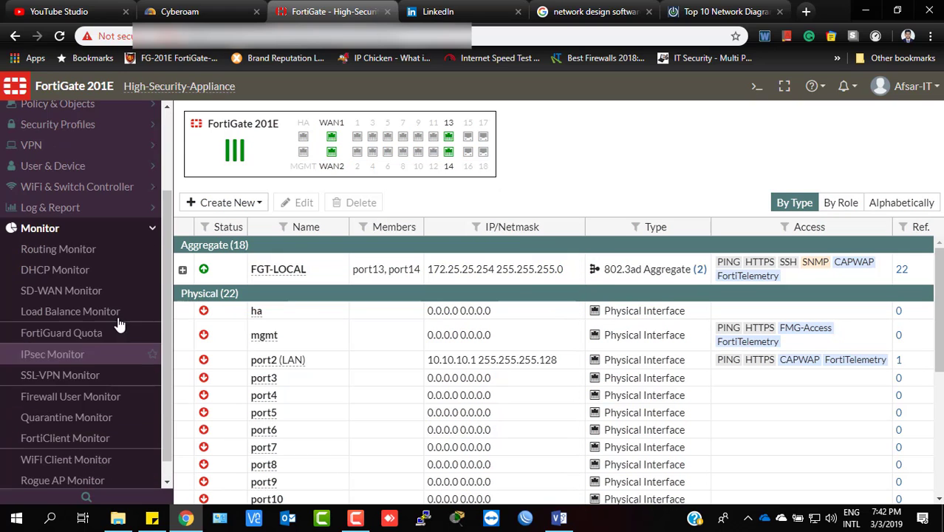
left_click(44, 253)
left_click(56, 272)
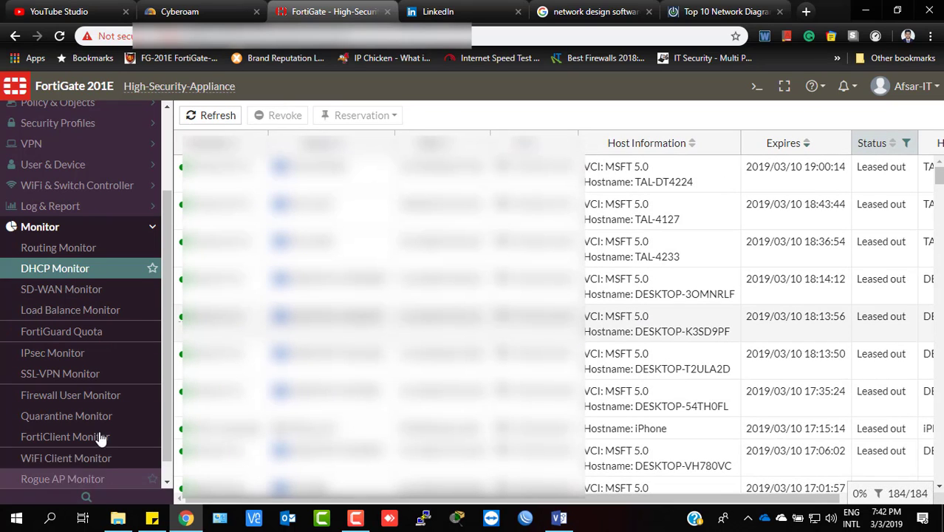
Step: View the Simple LAN Diagram in Visio and return to Chrome to select the first lease in the DHCP Monitor
left_click(560, 517)
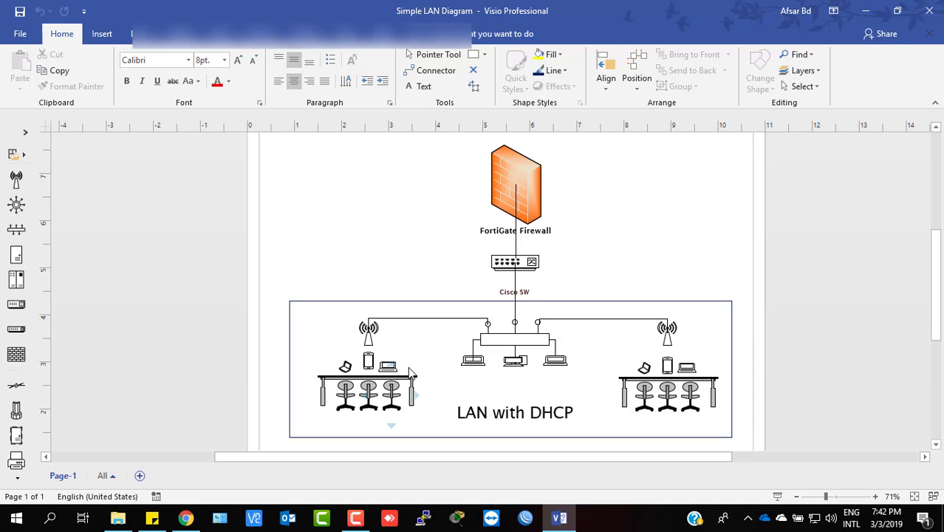
left_click(185, 518)
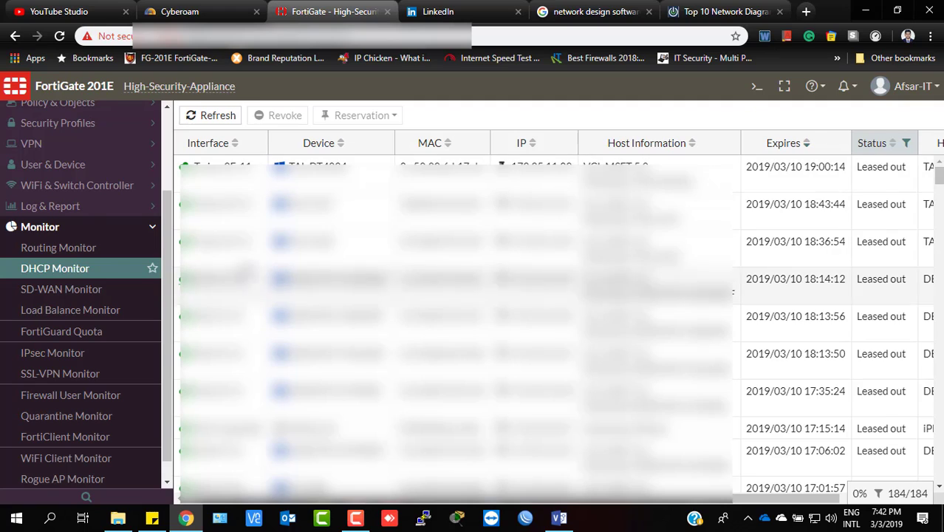
left_click(778, 186)
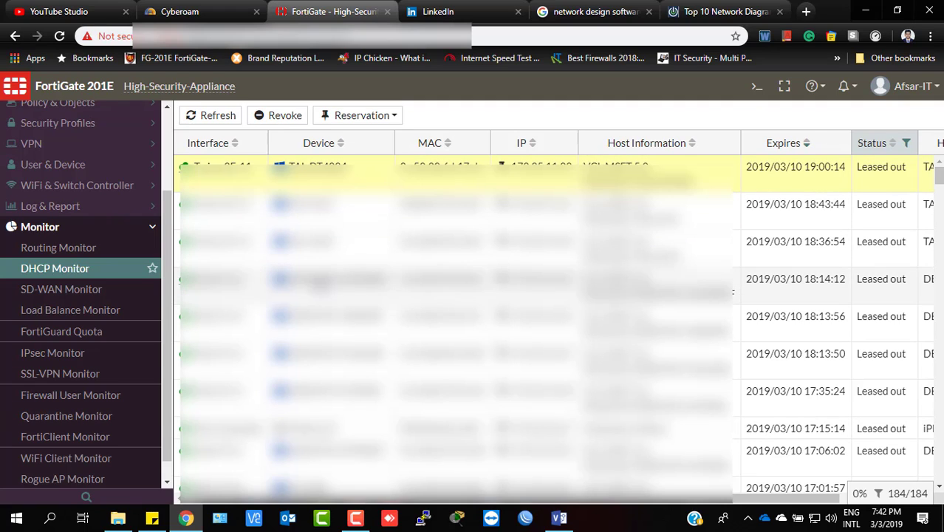
scroll(156, 244, "up", 3)
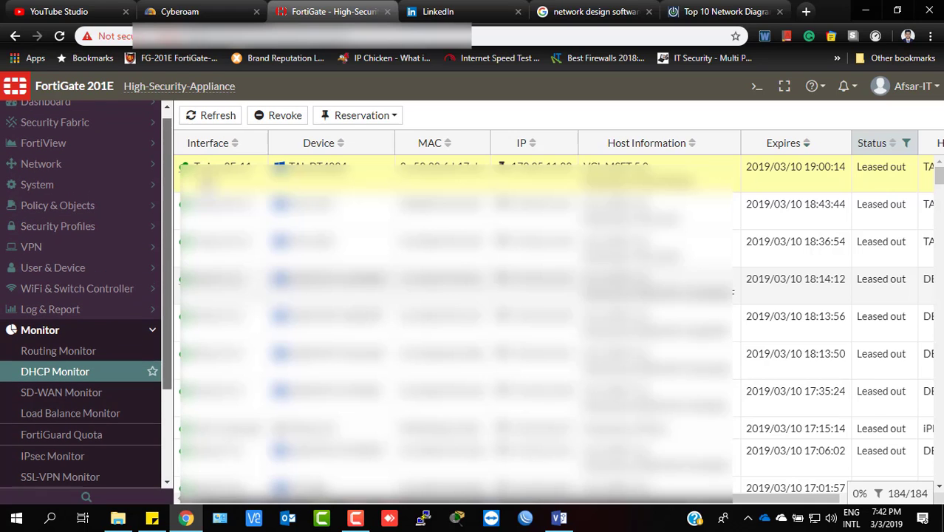
scroll(59, 237, "up", 1)
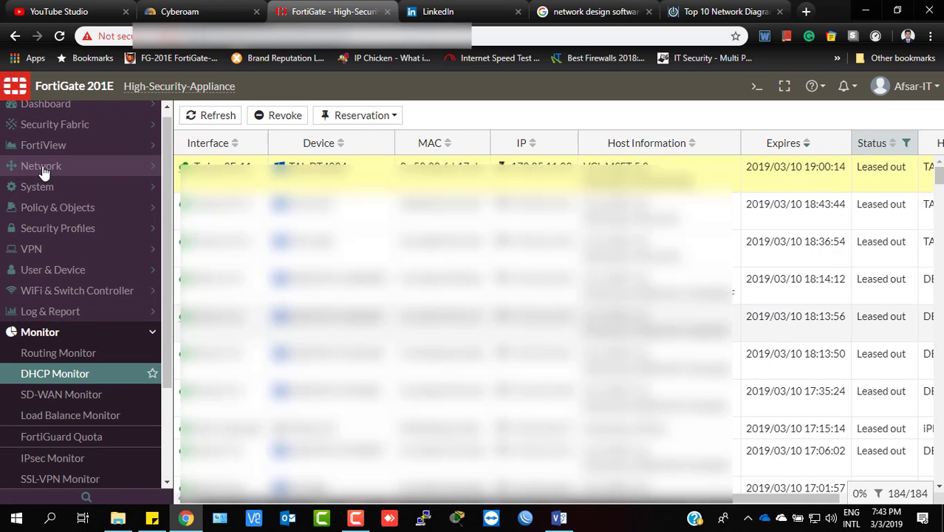
Step: Open the port2 (LAN) interface for editing from the network interface list
left_click(43, 166)
left_click(62, 186)
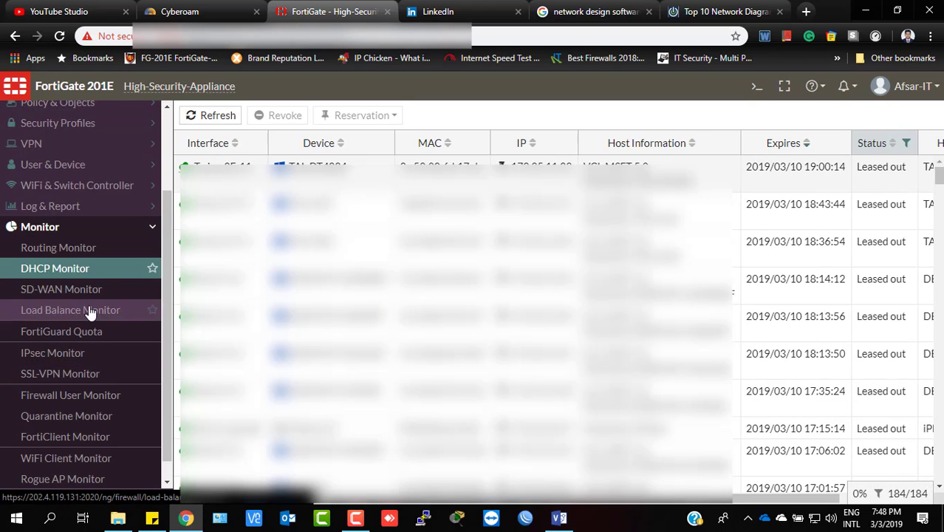
scroll(89, 312, "up", 3)
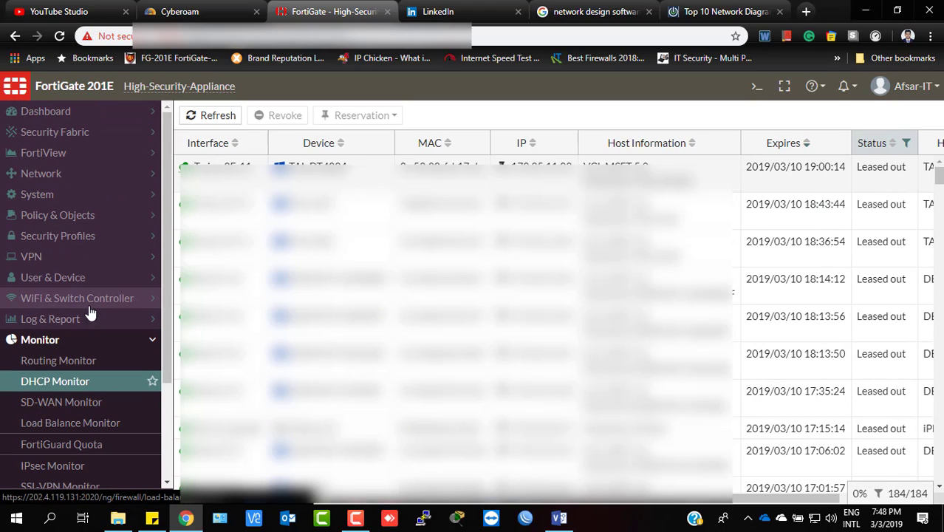
left_click(57, 178)
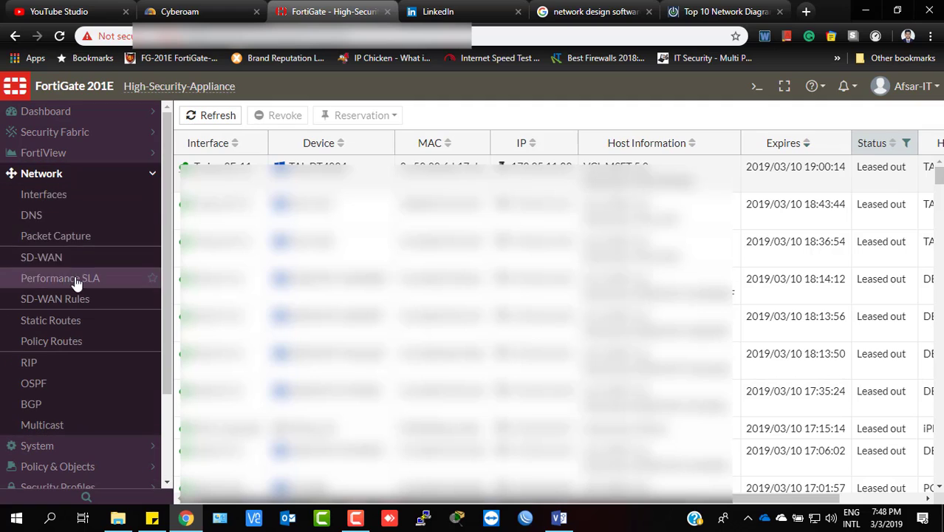
left_click(42, 204)
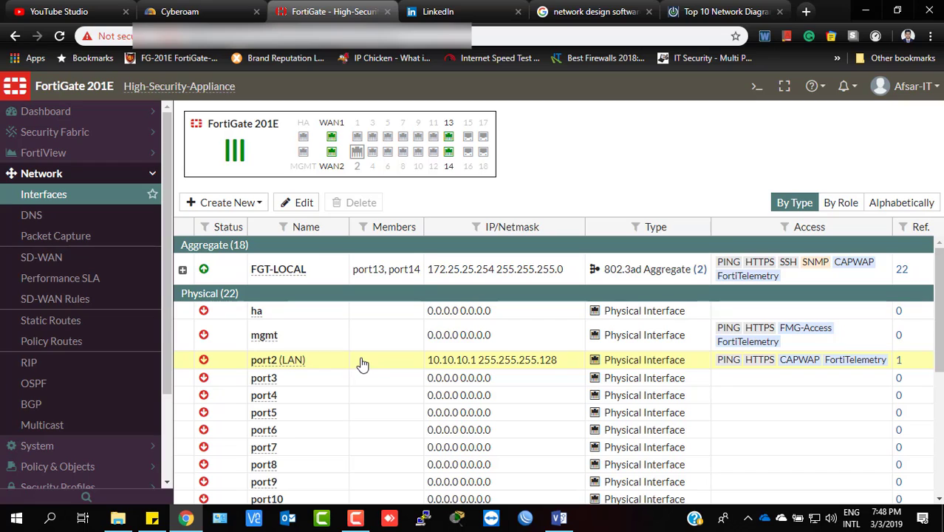
double_click(355, 363)
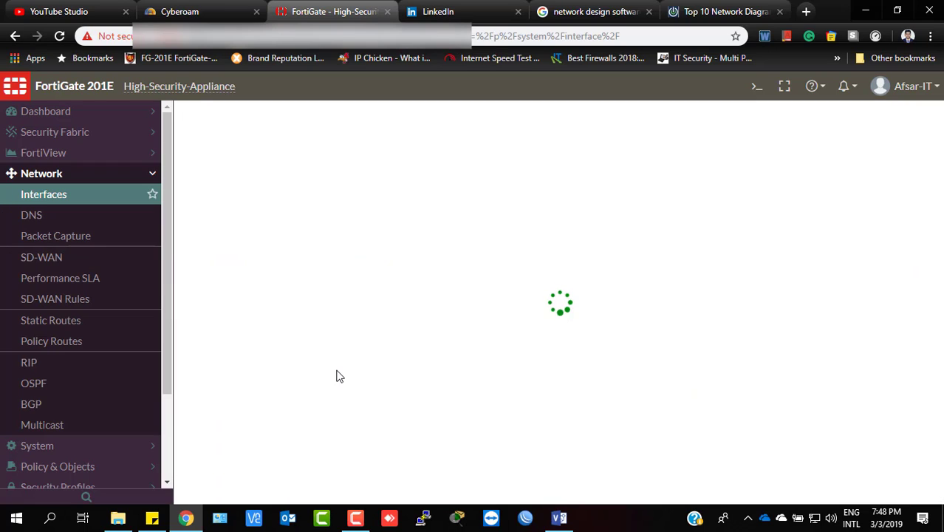
Step: Review port2's address, administrative access and DHCP server settings, and expand the advanced DHCP server options
scroll(307, 412, "down", 2)
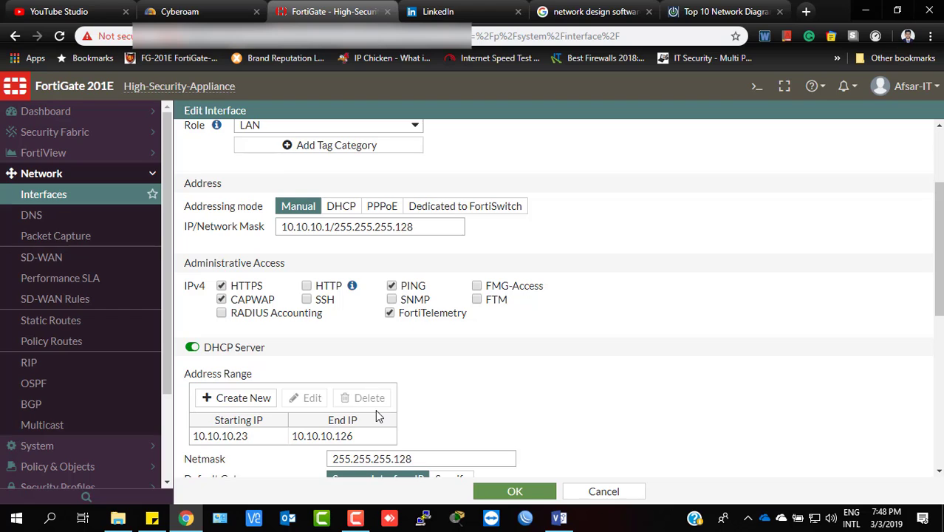
scroll(375, 409, "down", 3)
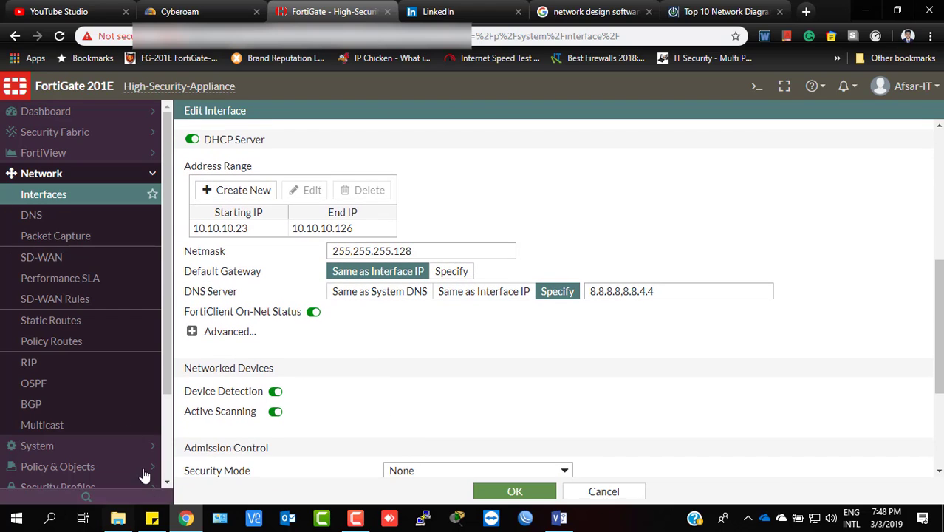
left_click(192, 331)
scroll(258, 398, "down", 2)
scroll(260, 397, "down", 1)
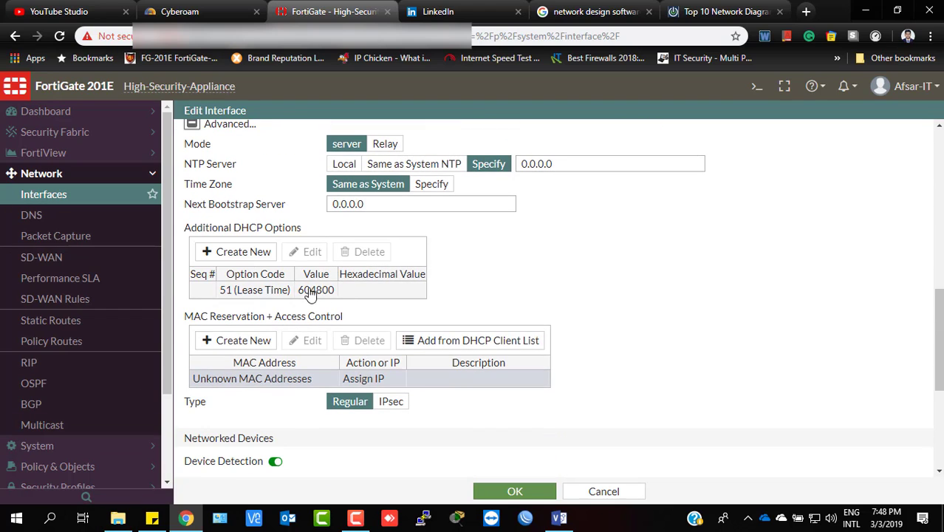
Step: Open the DHCP option 51 (Lease Time) entry for editing, inspect its value and leave the entry
left_click(331, 291)
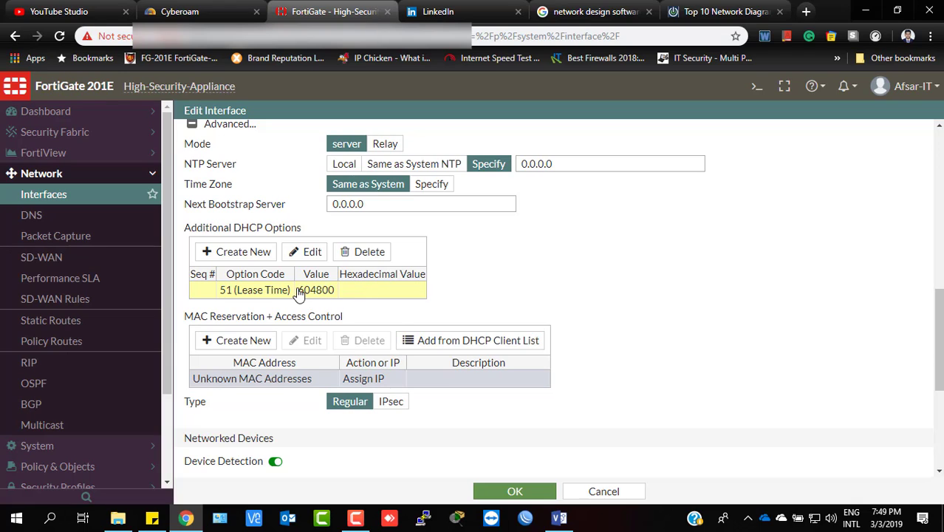
double_click(299, 294)
left_click_drag(472, 293, 408, 294)
left_click(467, 292)
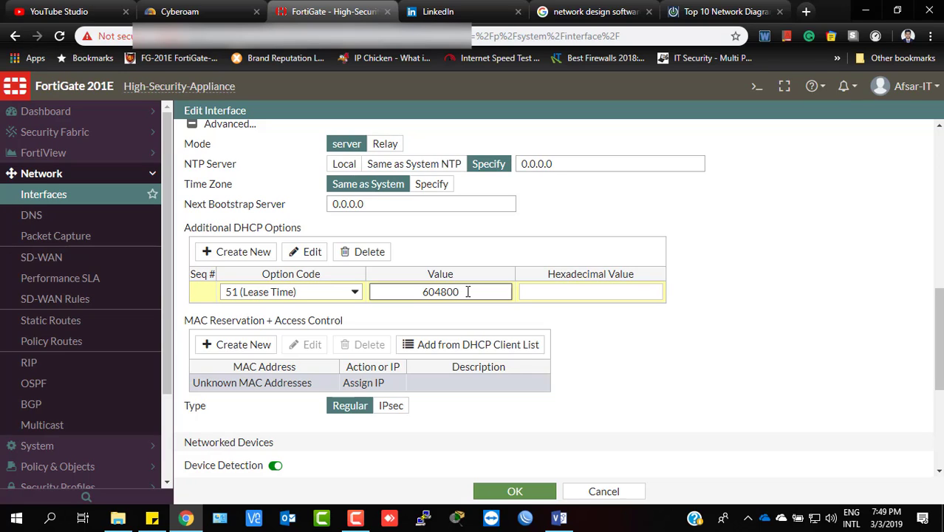
double_click(447, 294)
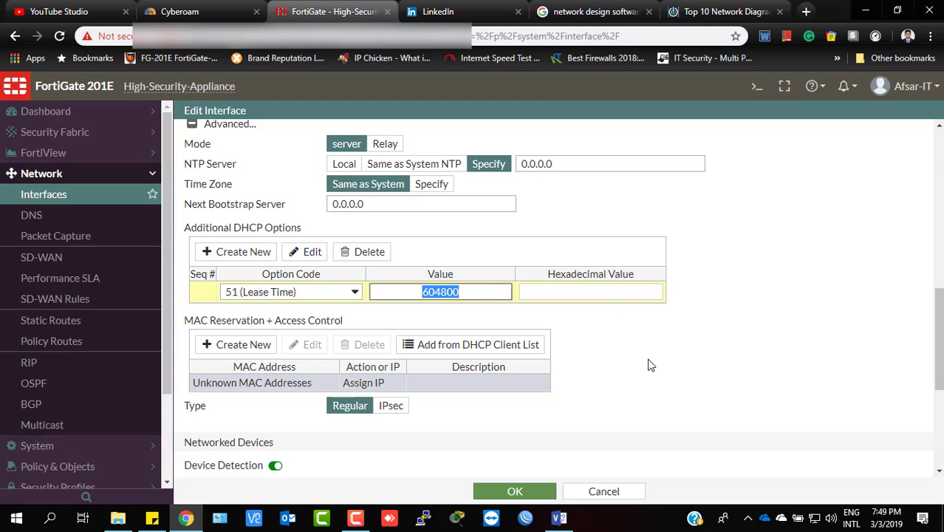
left_click(731, 326)
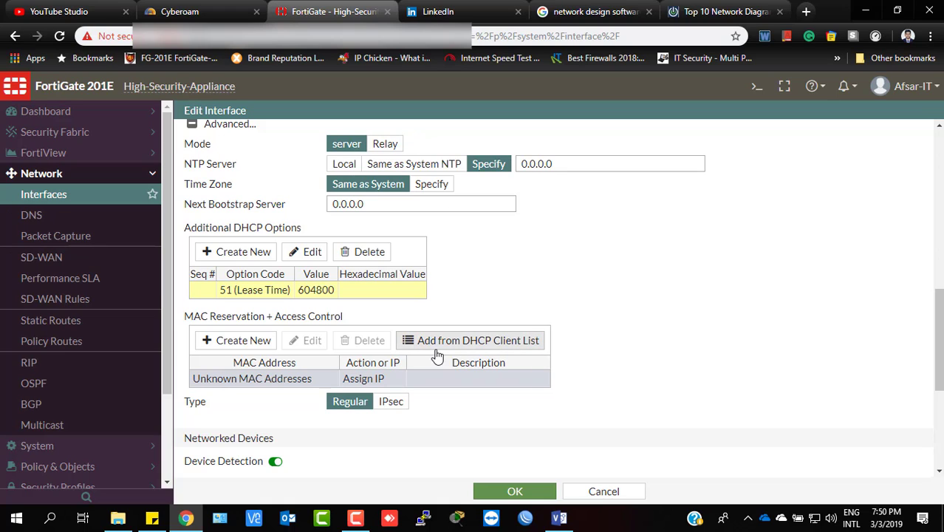
Step: View the DHCP client list for MAC reservations without adding a client, and review the remaining port2 settings
left_click(403, 340)
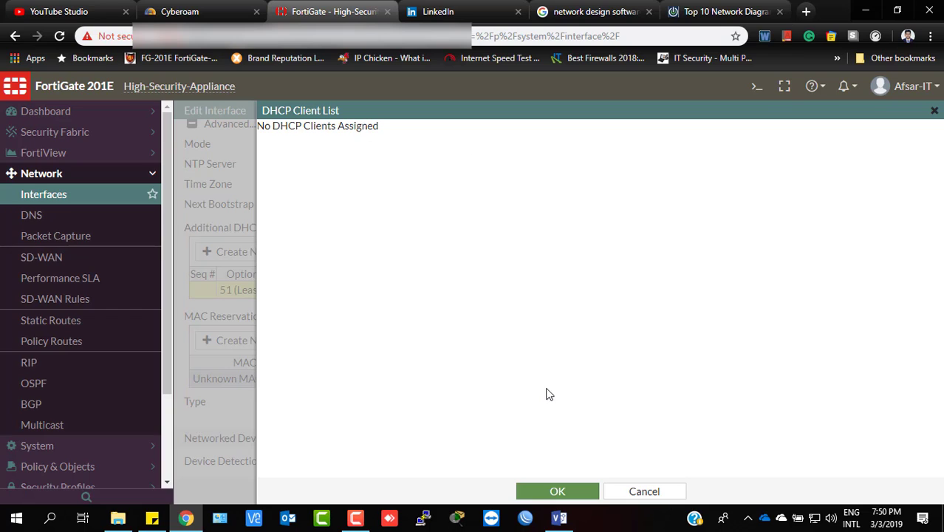
left_click(662, 494)
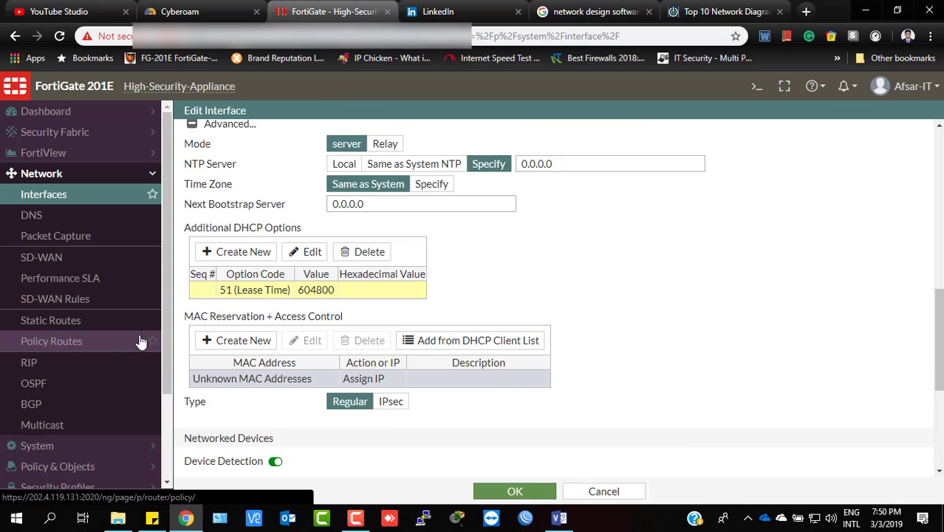
scroll(190, 407, "down", 4)
Step: Open the DHCP Monitor to view the leases and the filter options of the Interface column
scroll(48, 373, "down", 3)
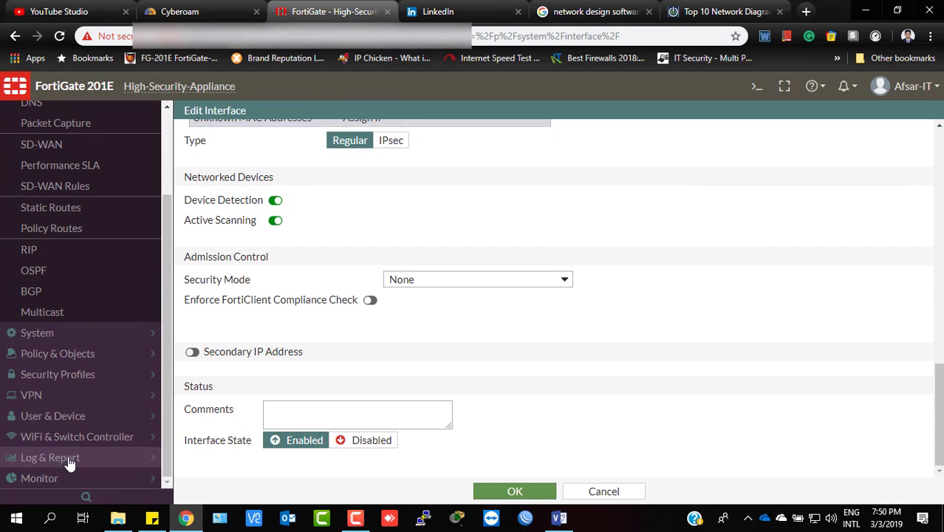
left_click(71, 477)
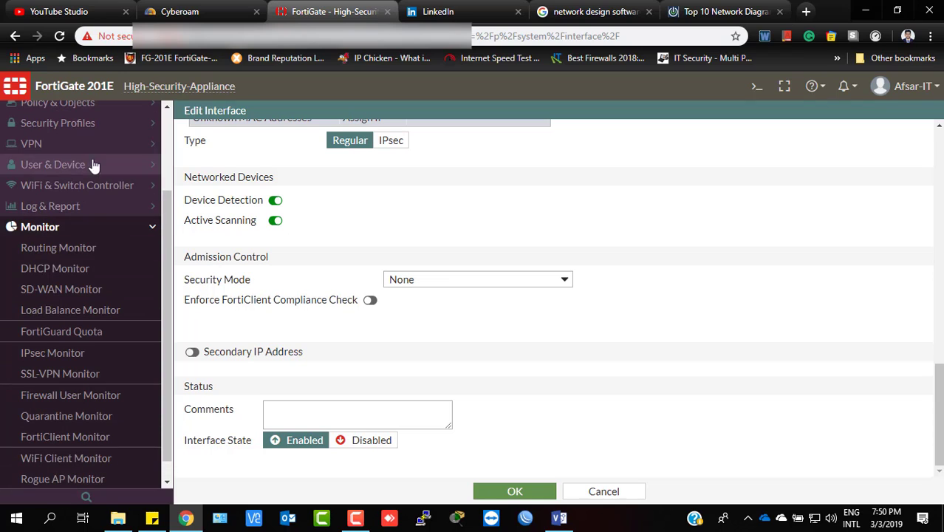
left_click(47, 270)
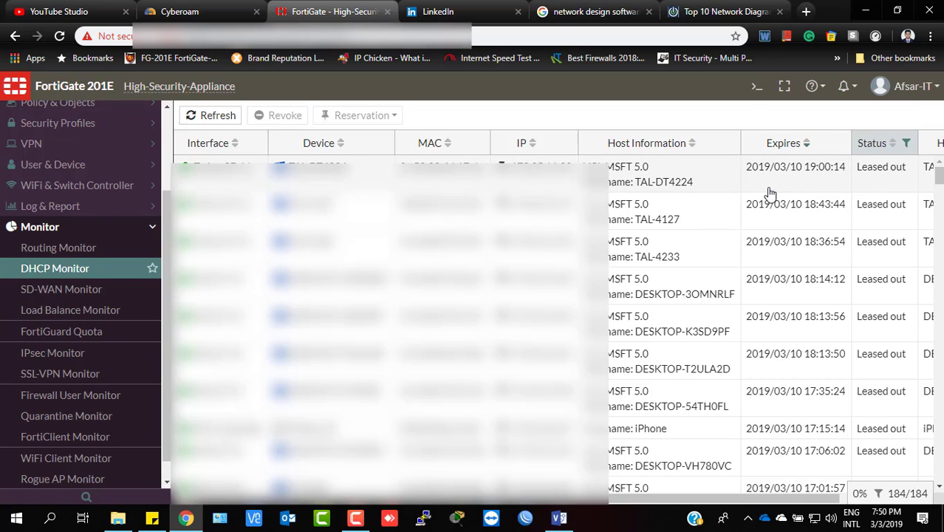
mouse_move(600, 502)
left_mouse_down()
mouse_move(643, 501)
mouse_move(600, 502)
left_mouse_up()
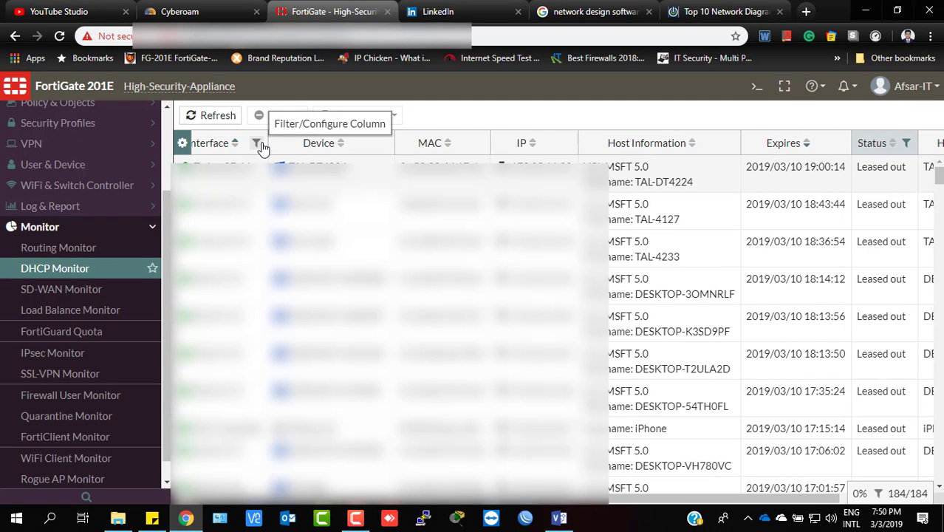
Step: Check the Simple LAN Diagram in Visio, return to Chrome and reopen the DHCP Monitor without applying an interface filter
key("alt+Tab")
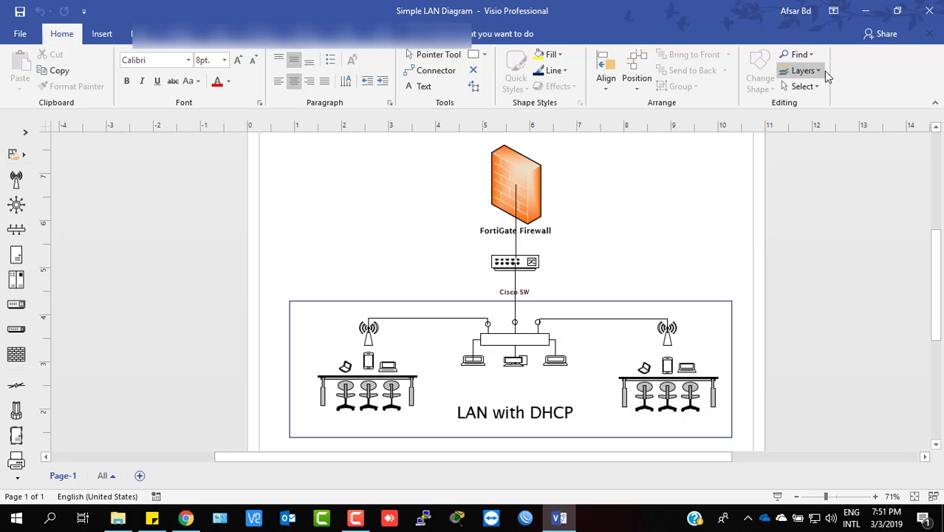
left_click(866, 11)
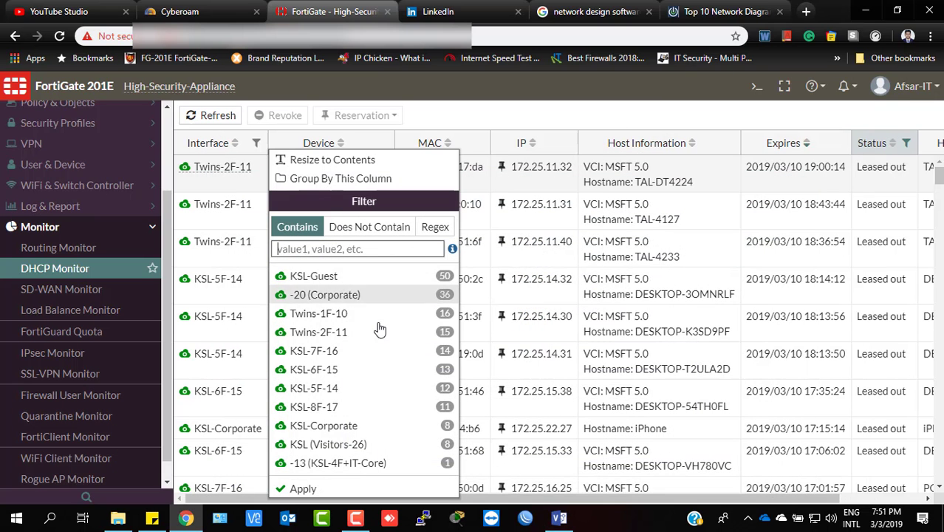
left_click(42, 266)
left_click(49, 273)
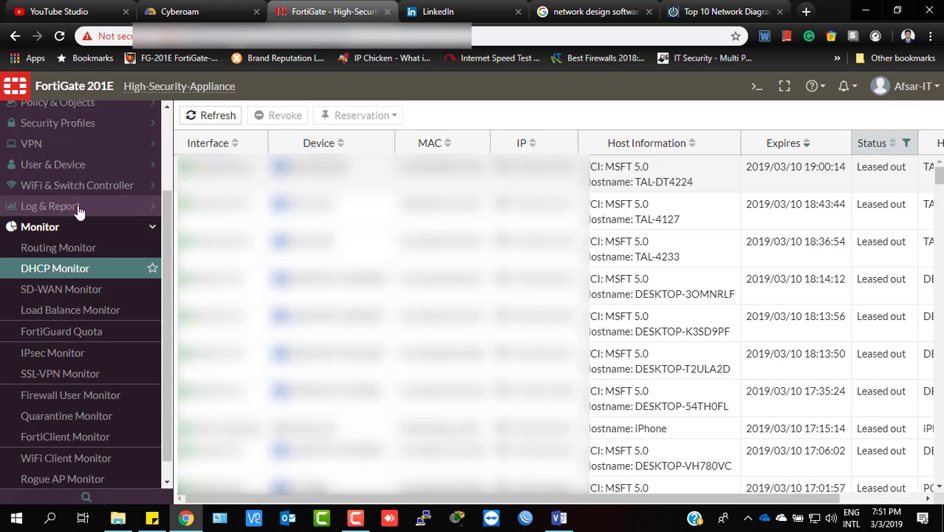
scroll(74, 214, "up", 3)
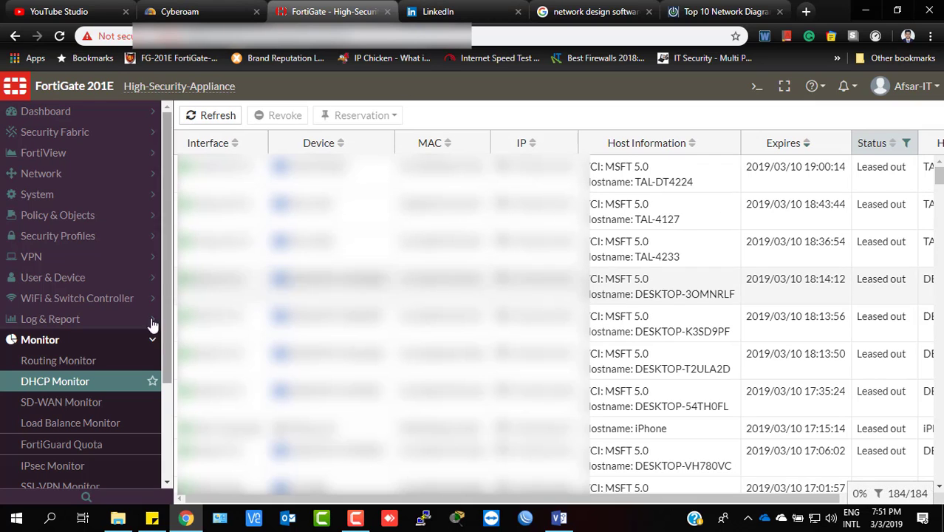
left_click(356, 518)
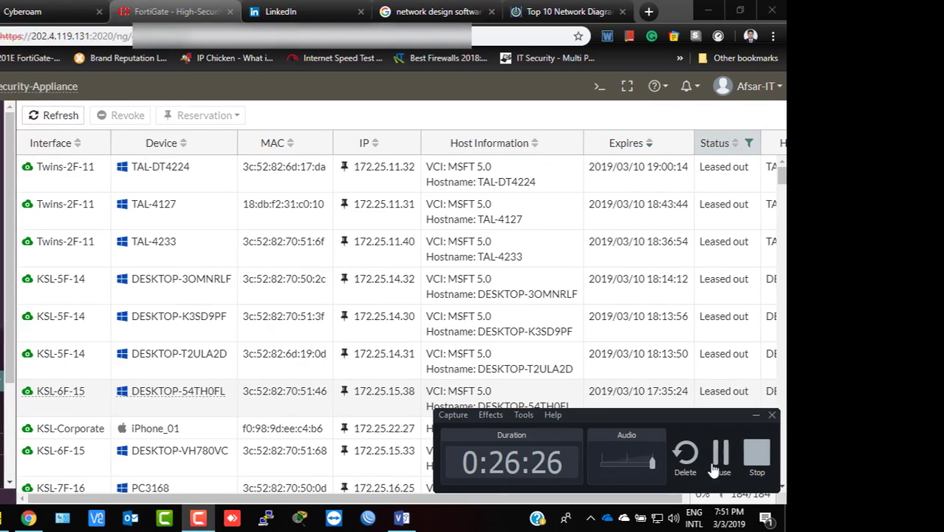